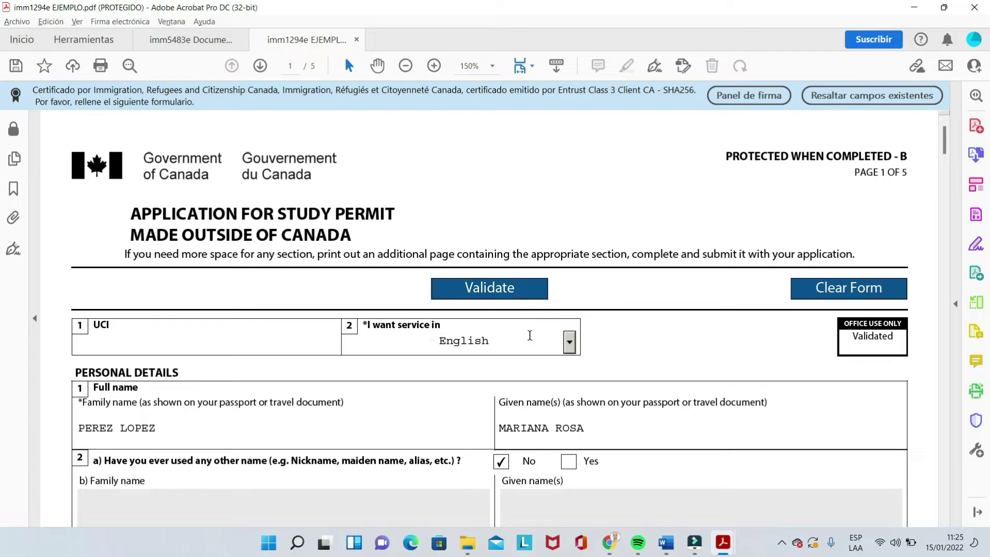
Step: Keep English as the service language and Female as the applicant's sex
click(569, 343)
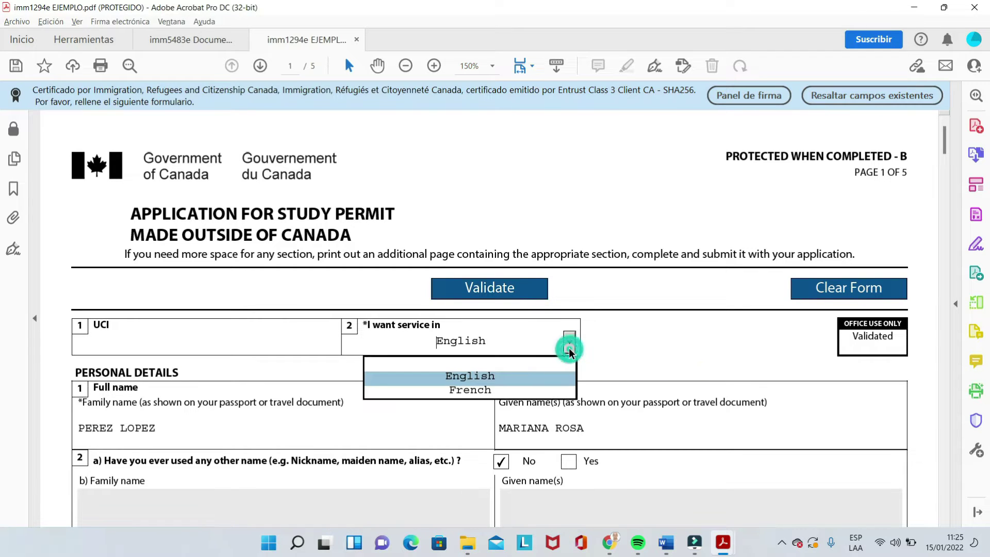
click(478, 375)
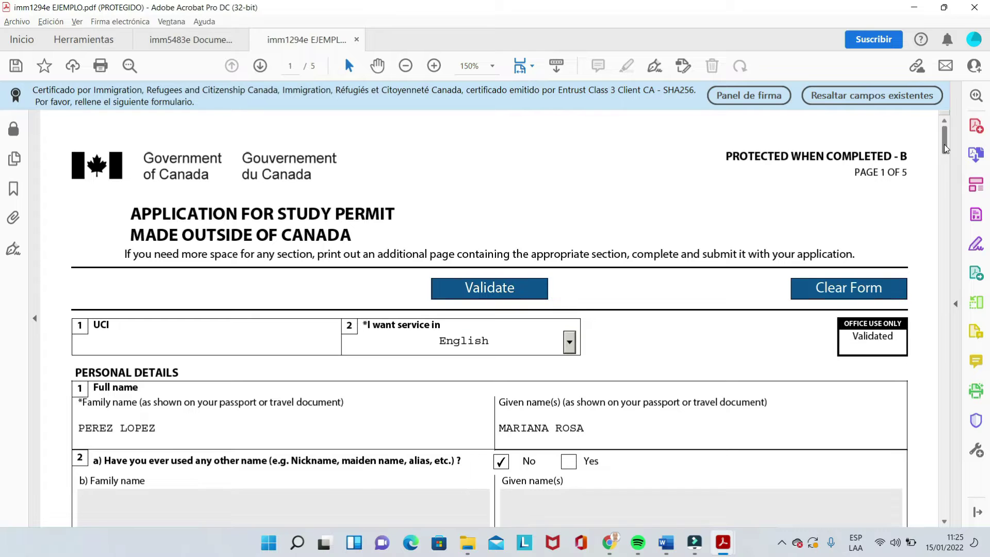
scroll(945, 145, down, 3)
scroll(945, 150, down, 2)
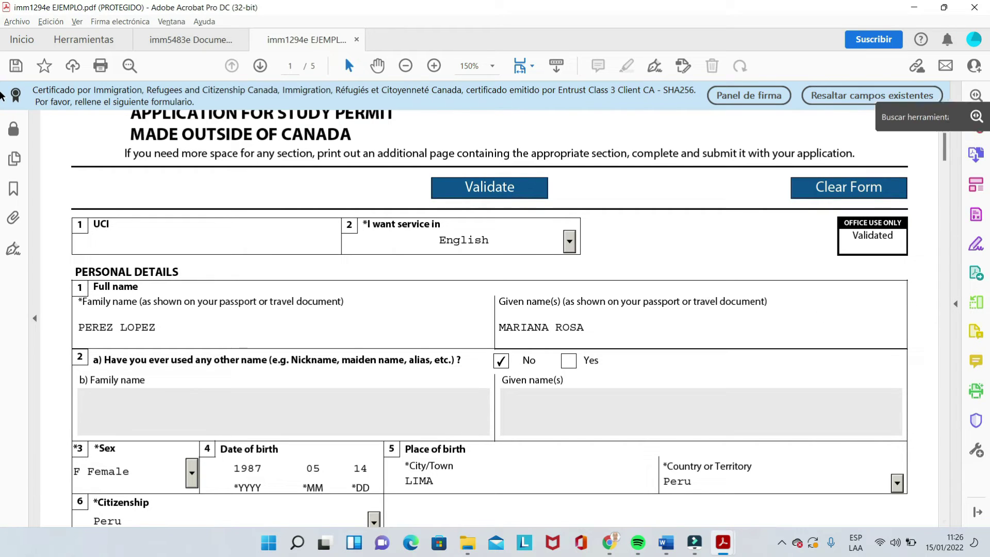
drag(948, 139, 948, 141)
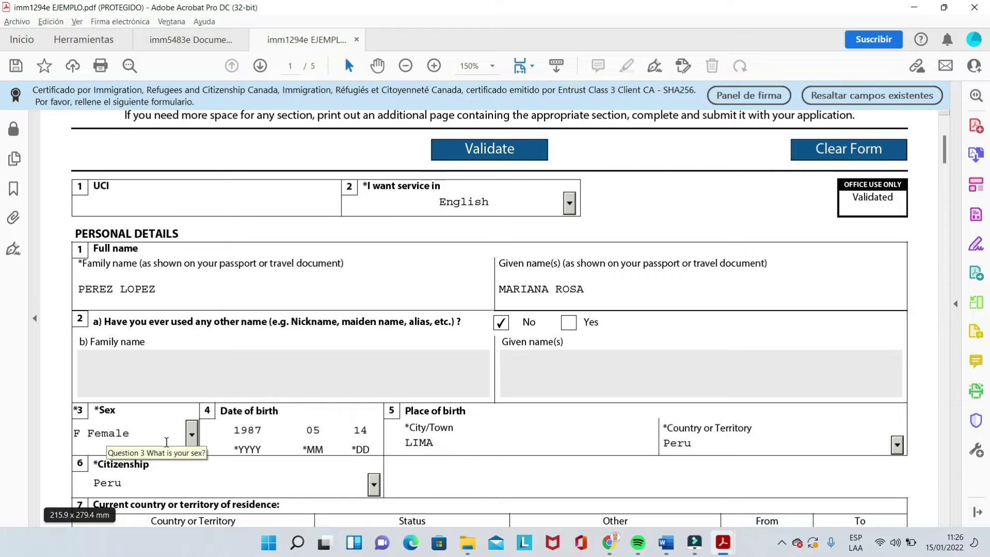
click(193, 436)
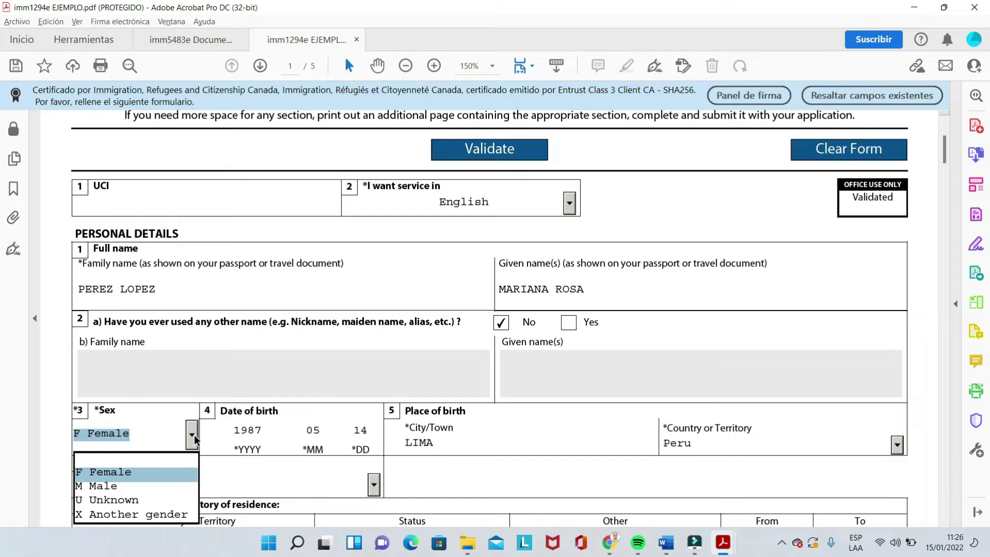
click(98, 471)
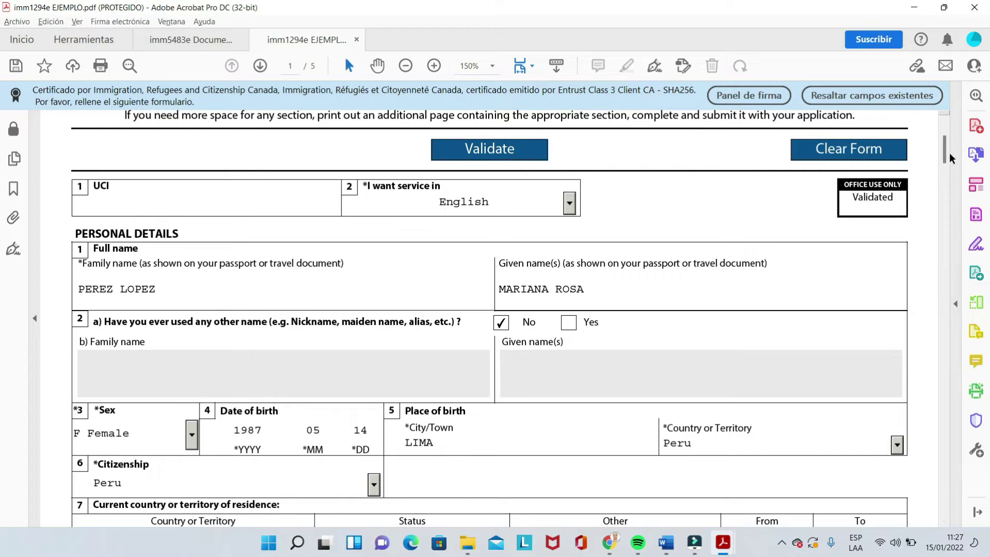
Step: Keep Peru as the country of residence with Citizen as the residence status
drag(943, 150, 942, 156)
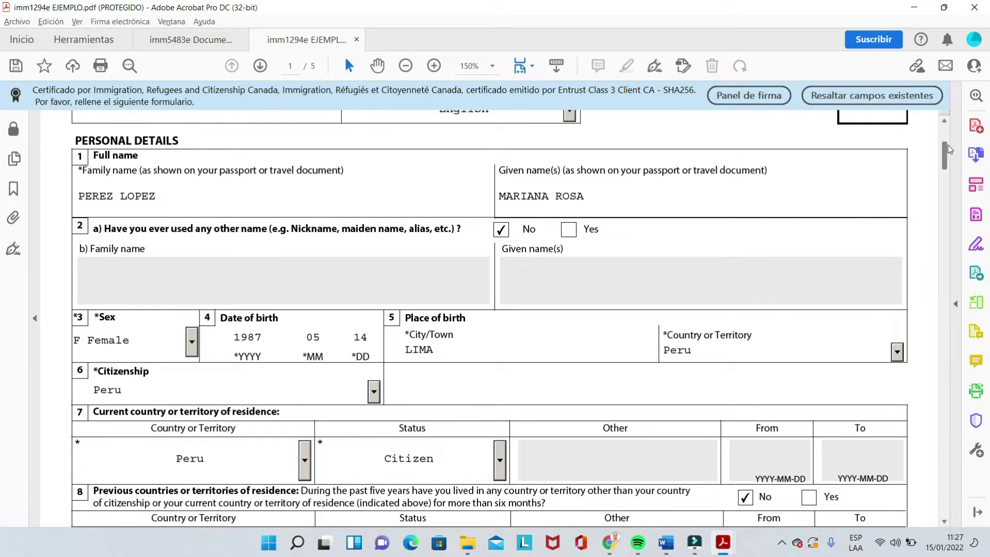
scroll(946, 148, down, 1)
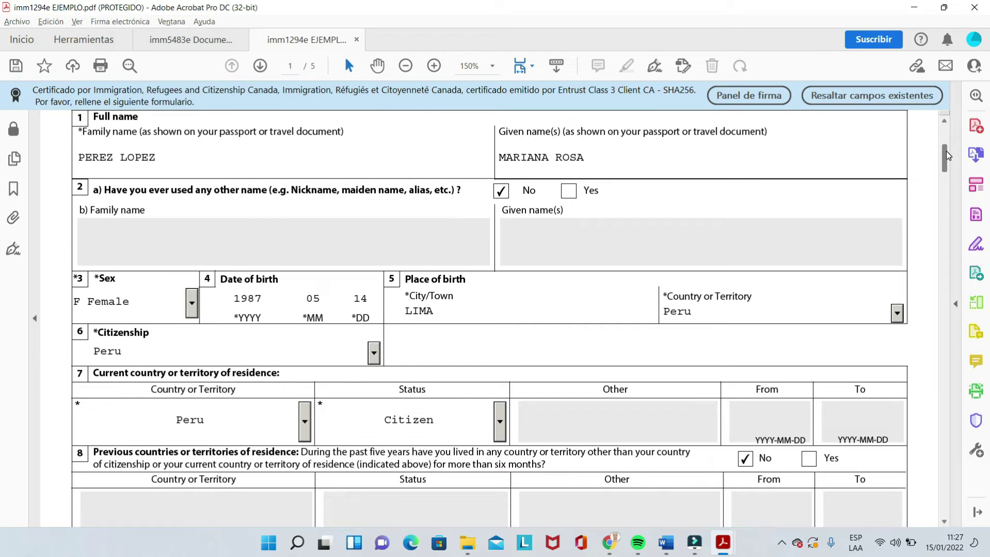
scroll(946, 151, down, 1)
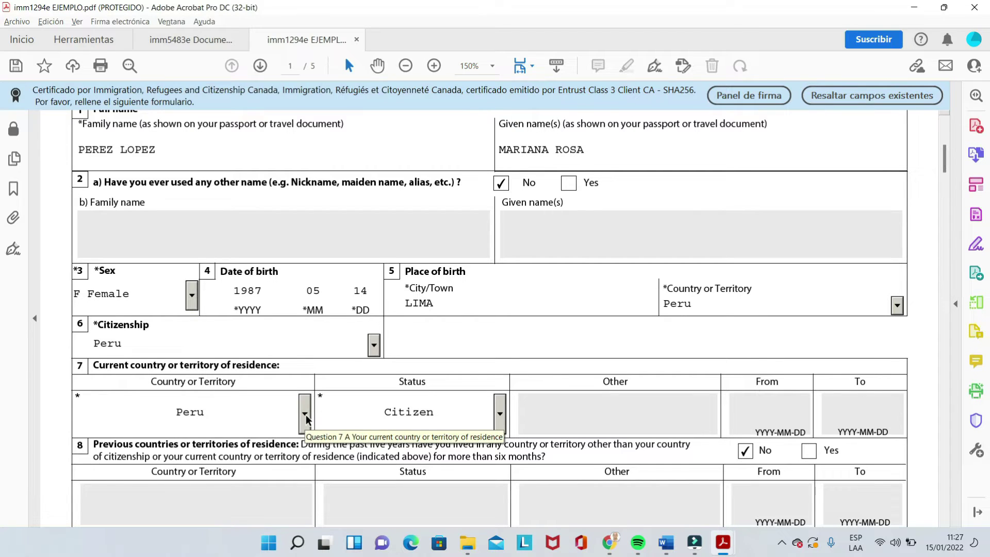
click(305, 414)
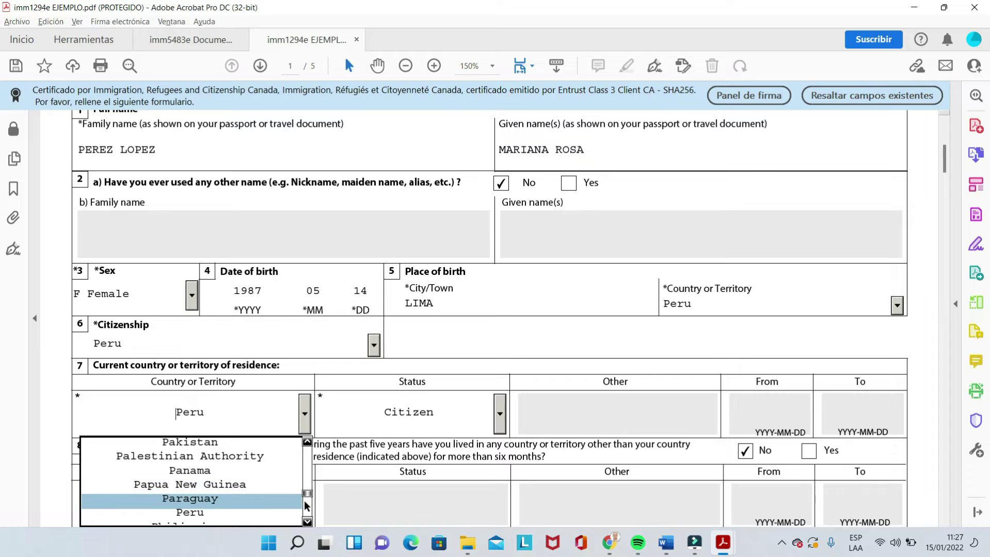
click(262, 512)
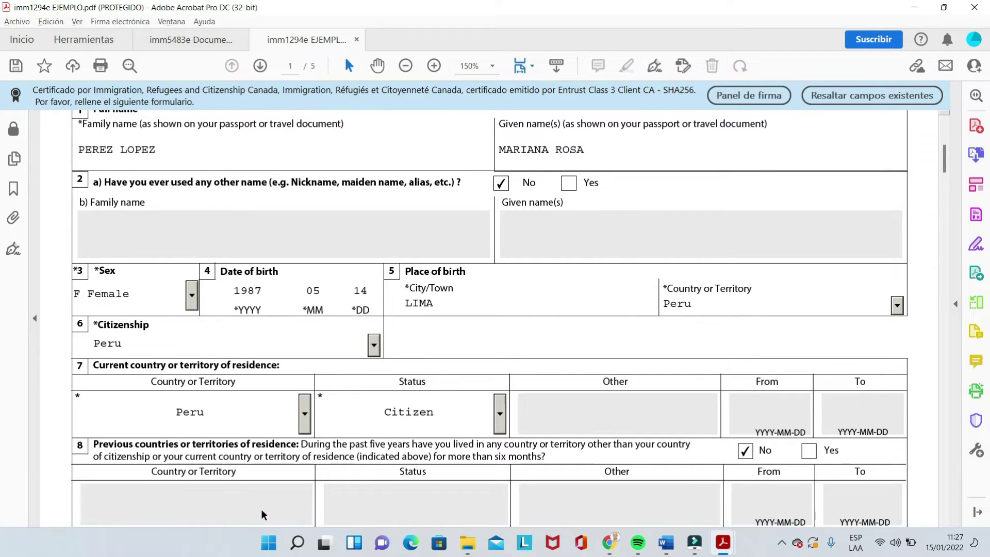
click(500, 419)
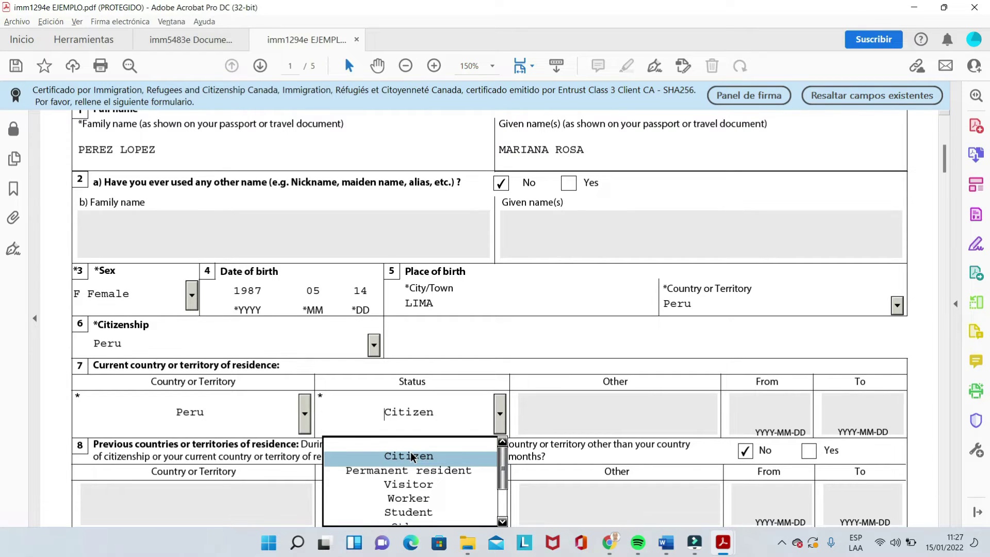
click(411, 456)
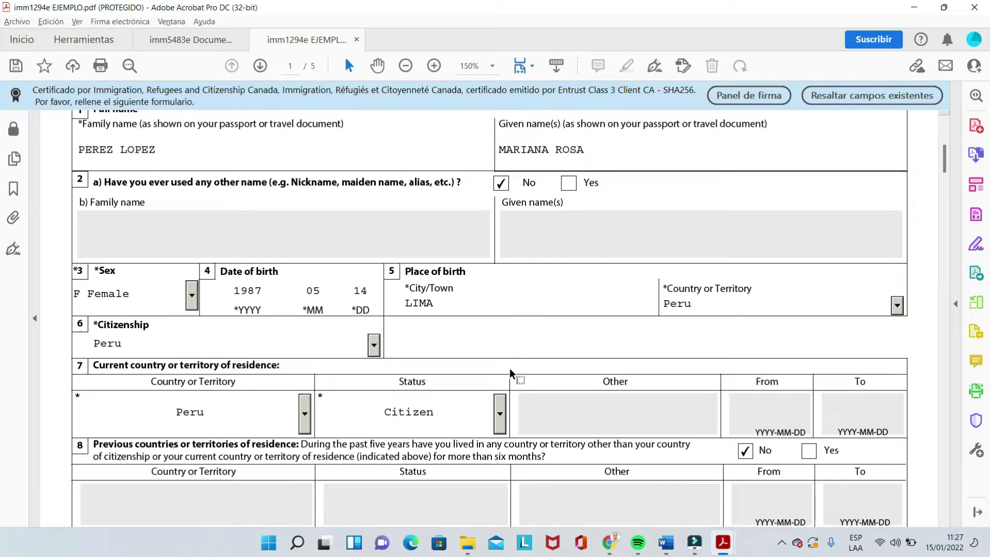
drag(944, 160, 944, 168)
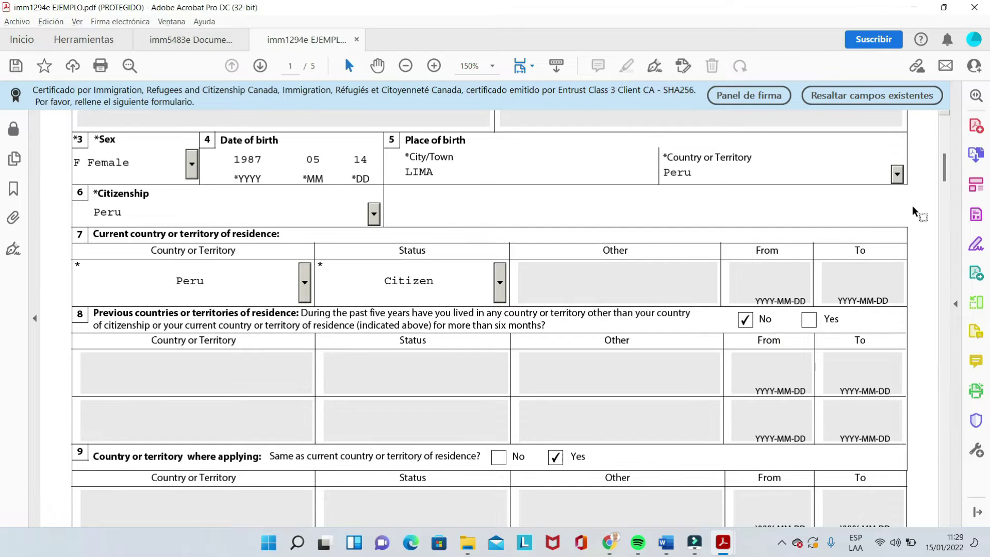
Step: Scroll down to section 10, showing marital status Married since 2006-08-03 and the spouse's names
drag(946, 169, 948, 178)
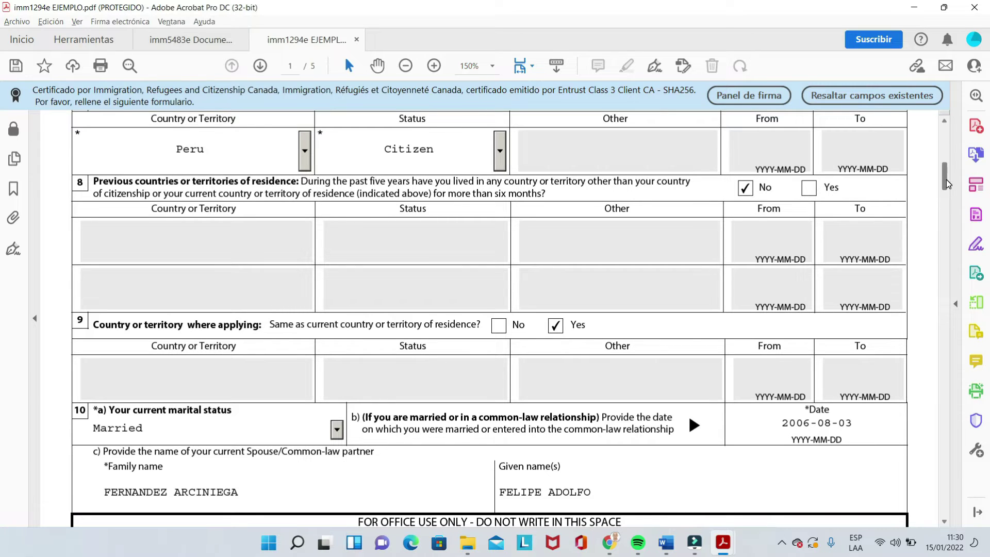
scroll(947, 183, down, 3)
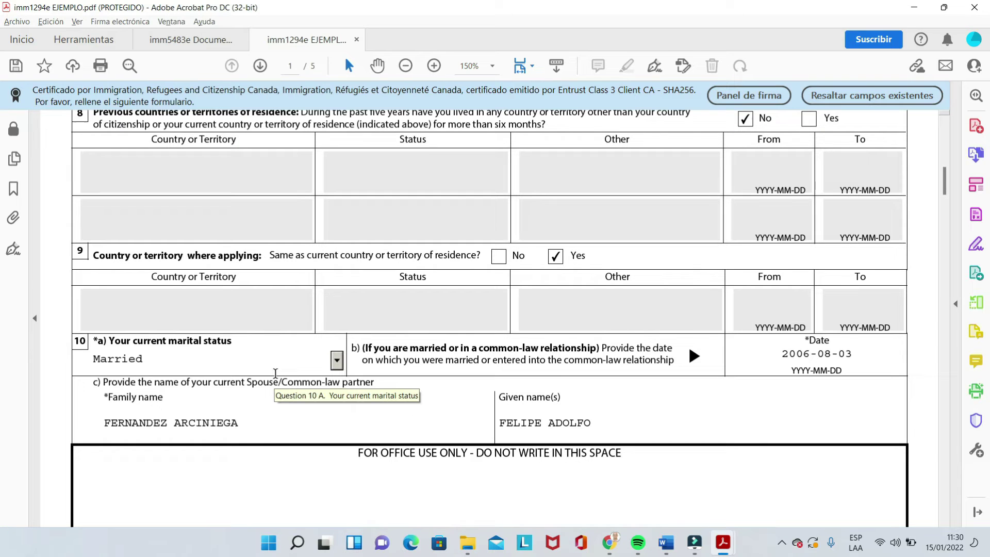
click(336, 360)
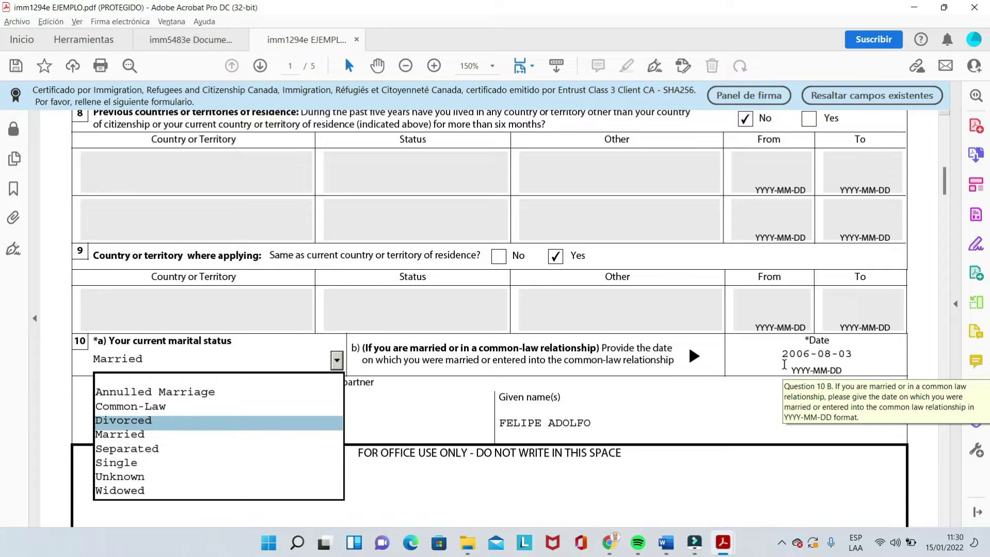
click(229, 436)
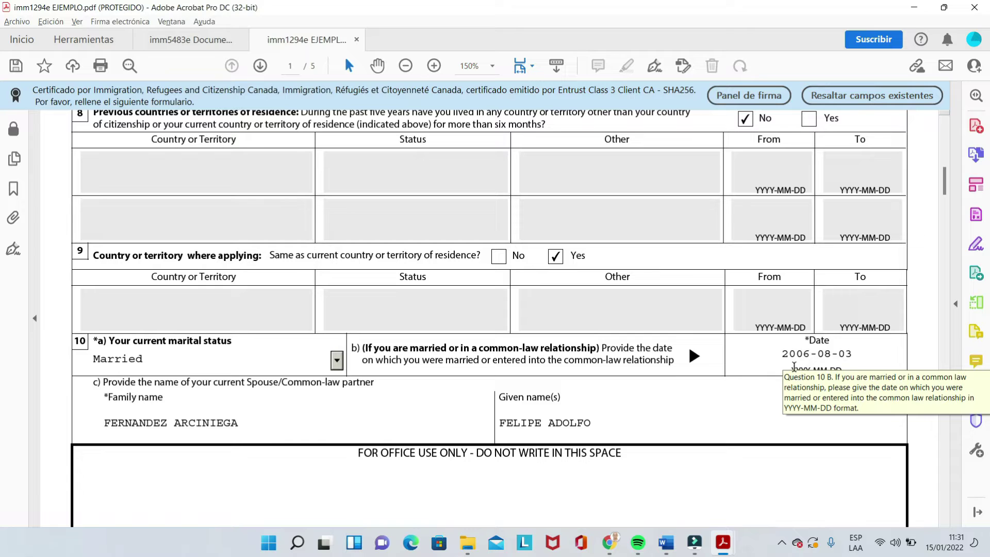
click(865, 354)
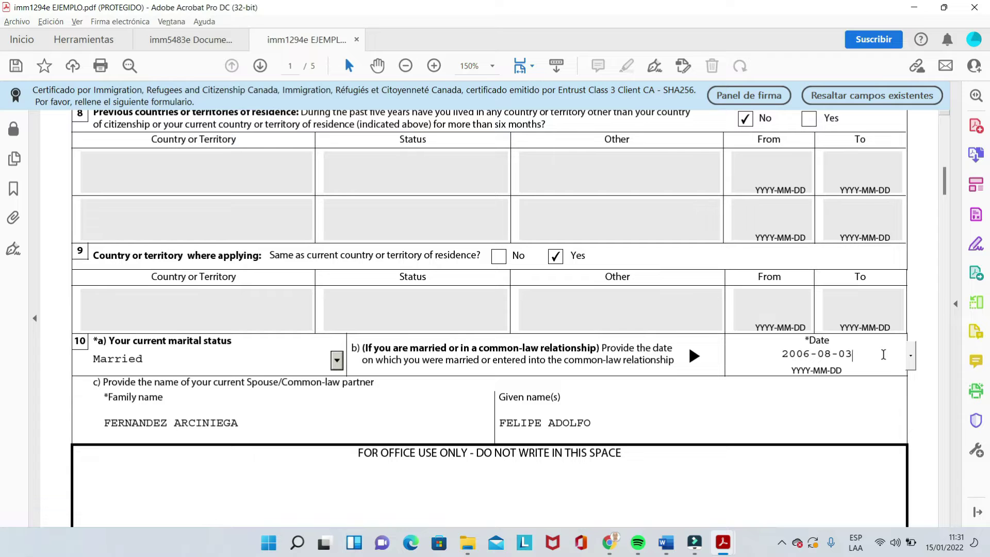
click(912, 357)
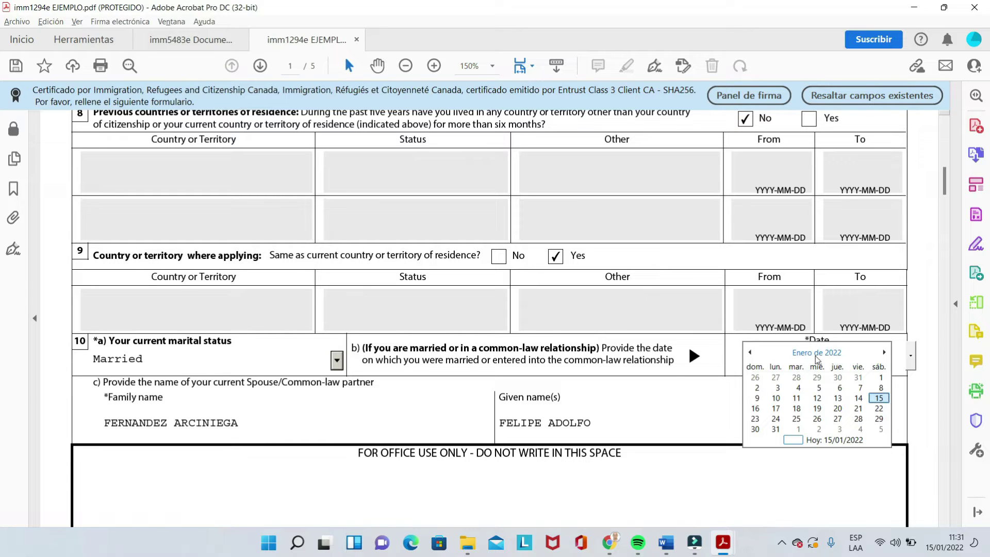
click(827, 355)
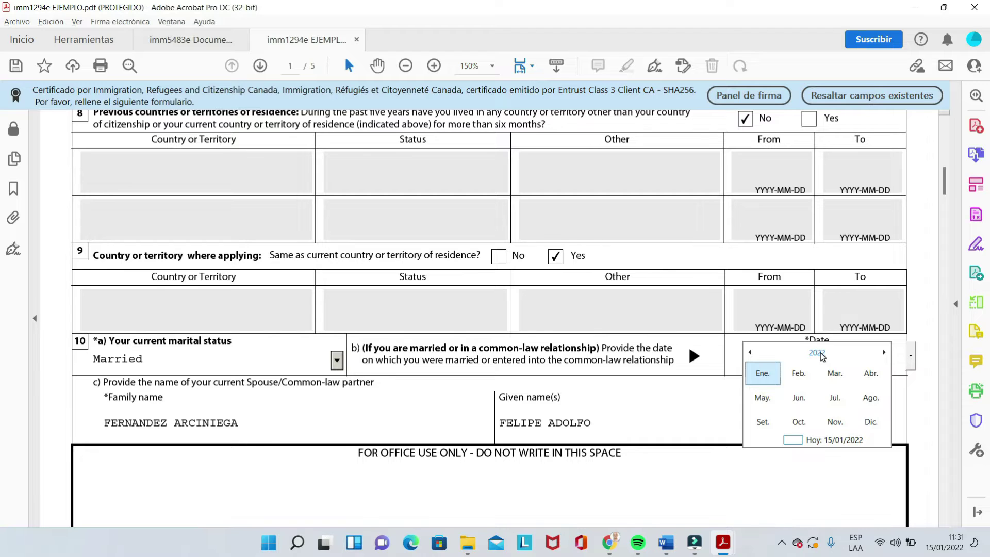
click(821, 354)
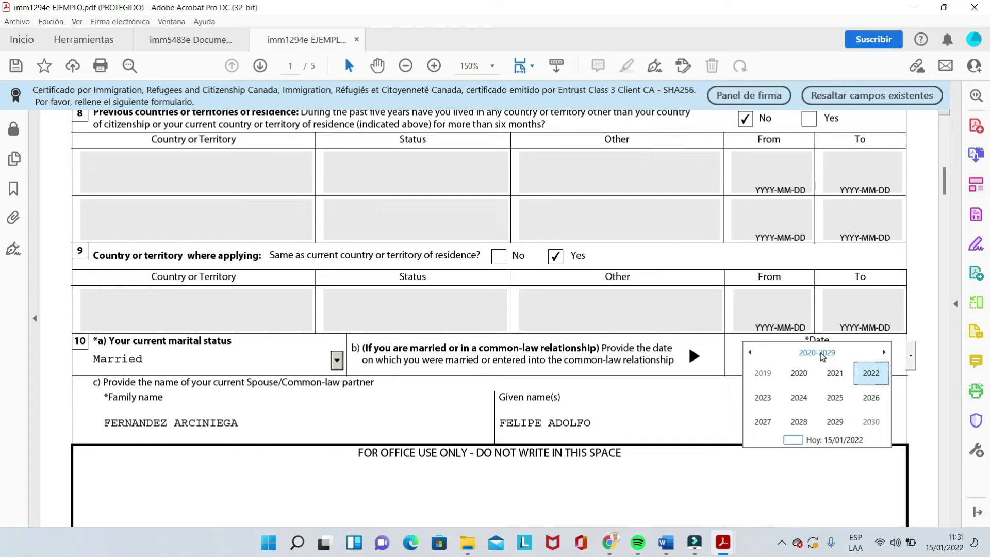
click(750, 353)
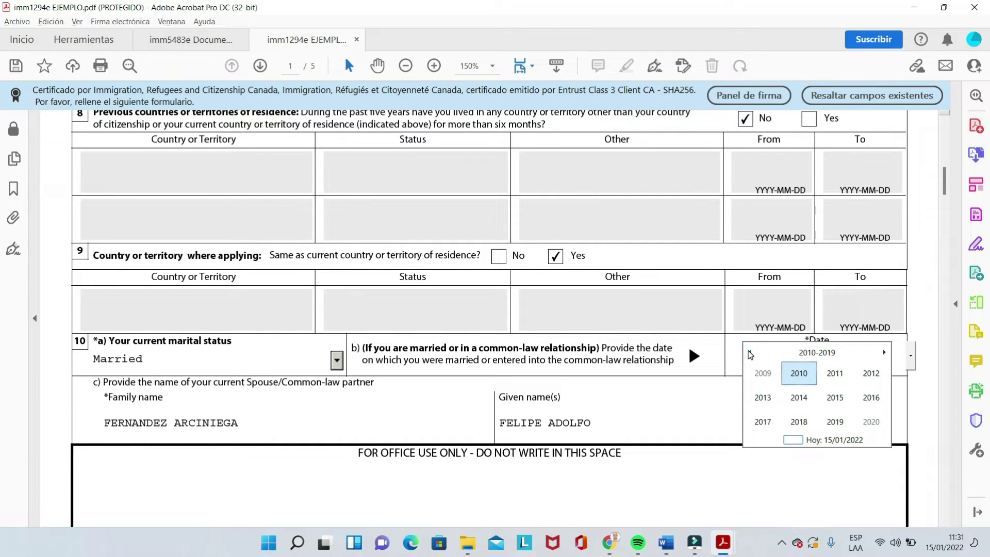
click(751, 354)
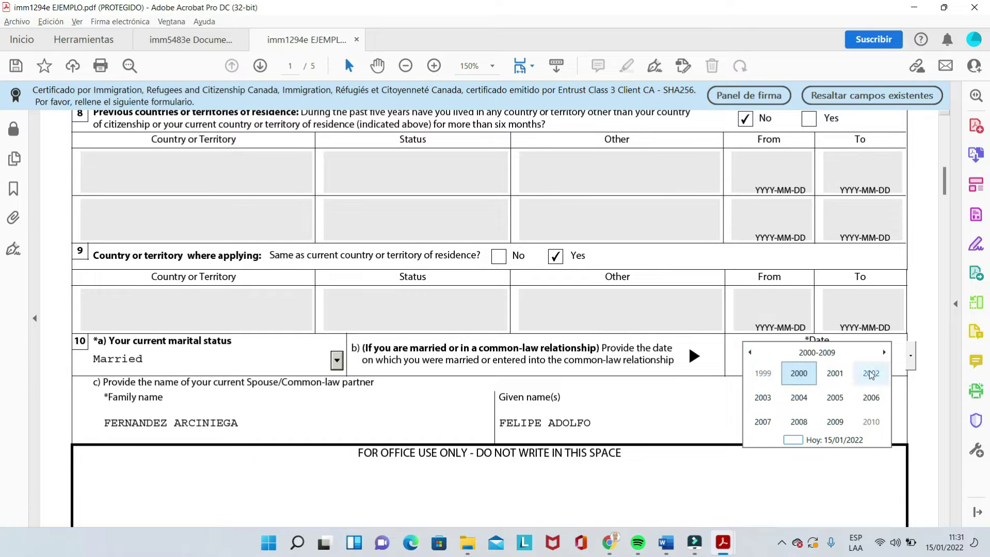
click(917, 387)
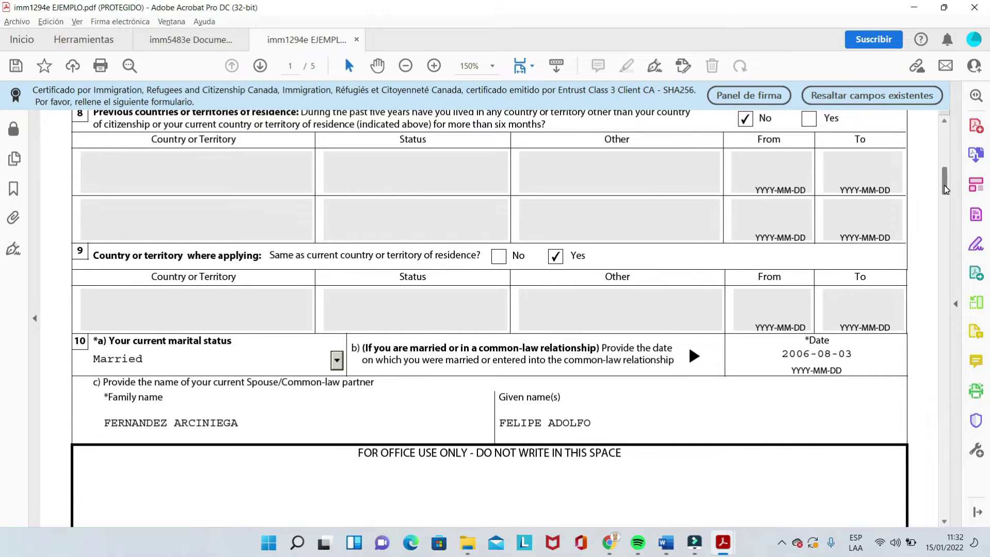
Step: Scroll past the IMM 1294 footer at the end of page 1 onto page 2
drag(946, 189, 947, 191)
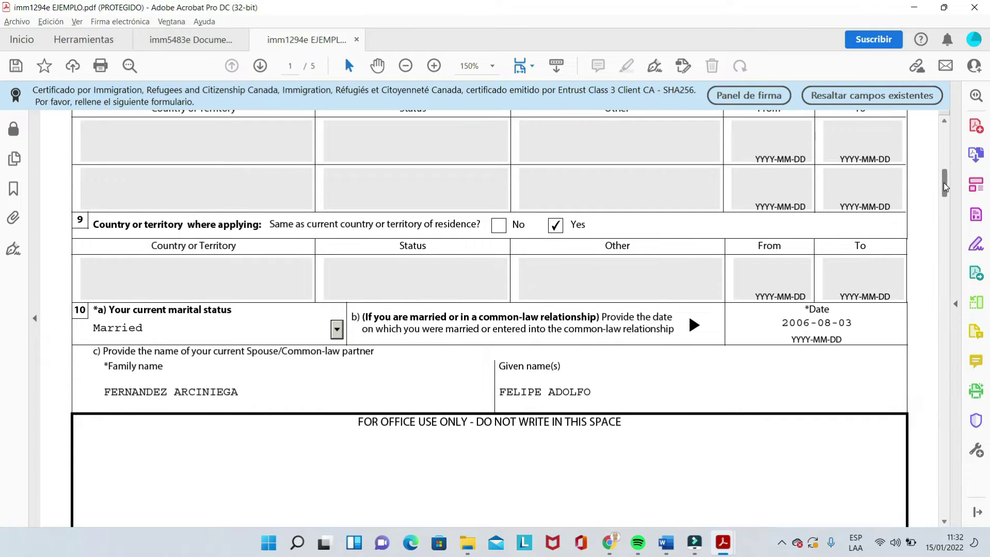
scroll(945, 187, down, 3)
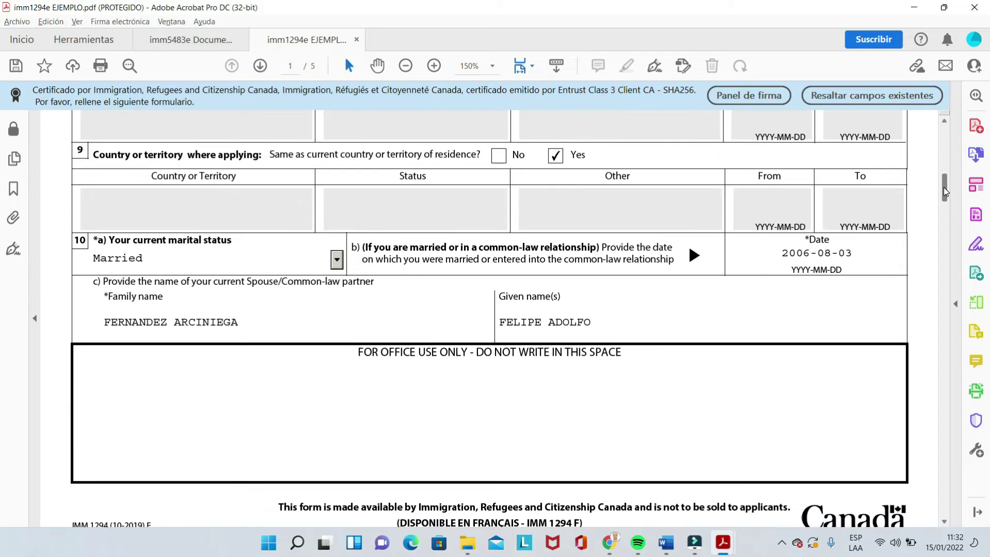
scroll(947, 194, down, 1)
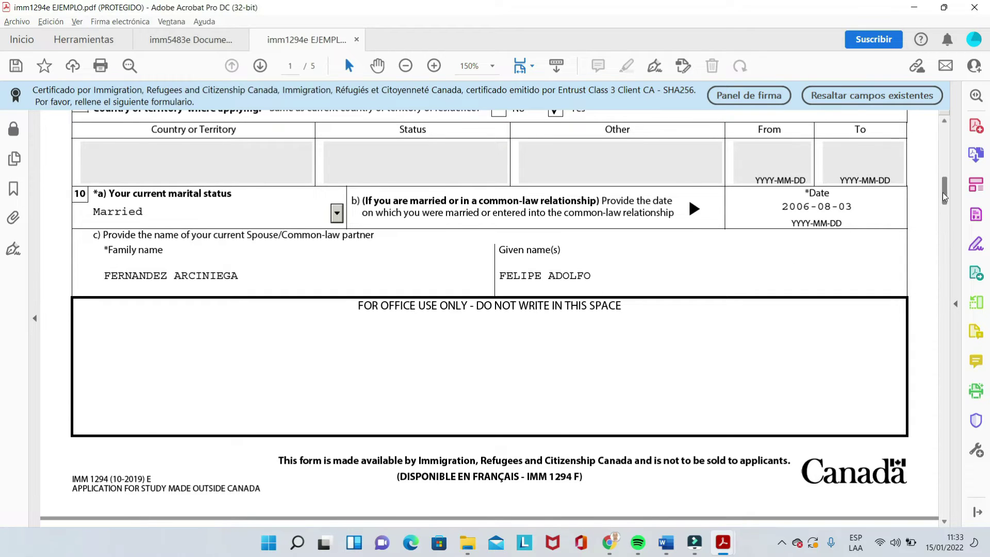
drag(943, 193, 942, 219)
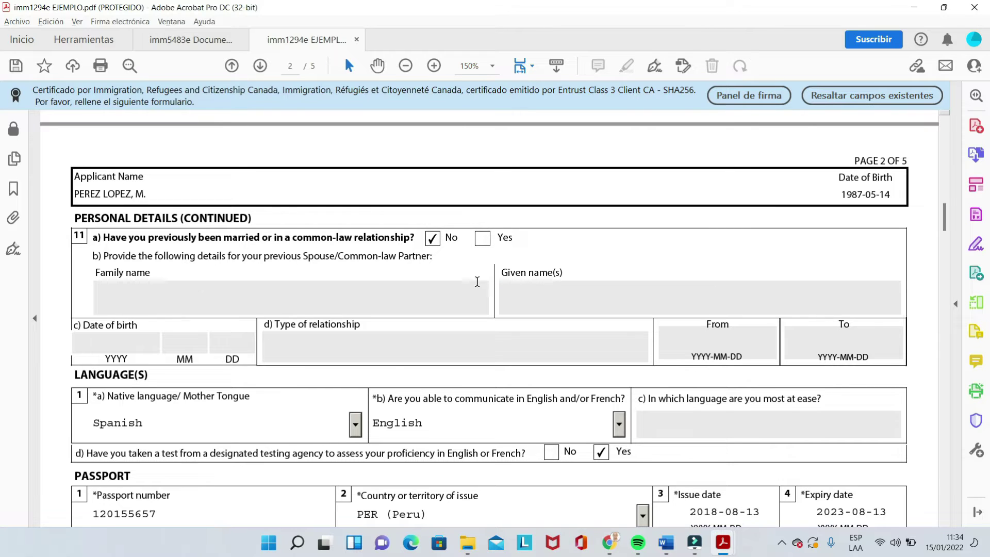
click(484, 240)
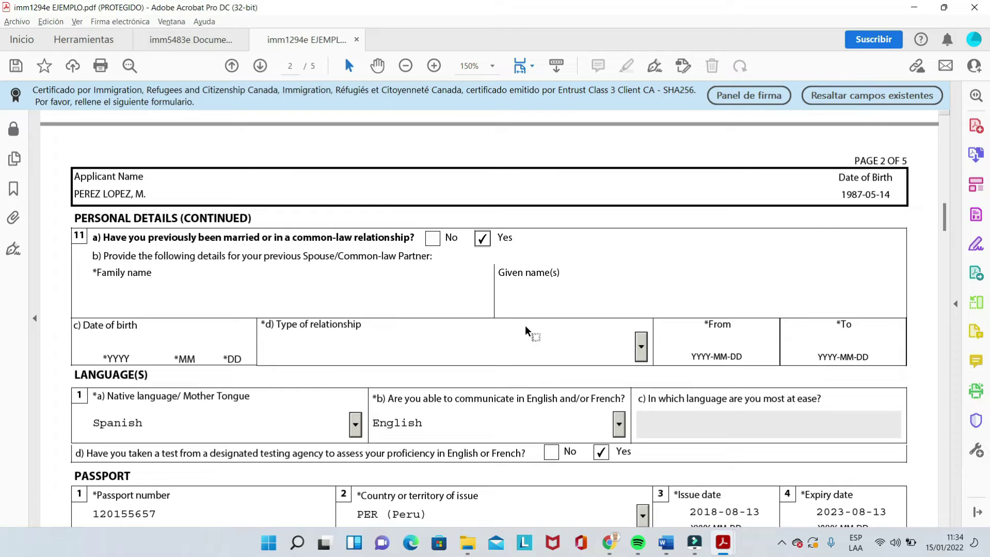
click(641, 346)
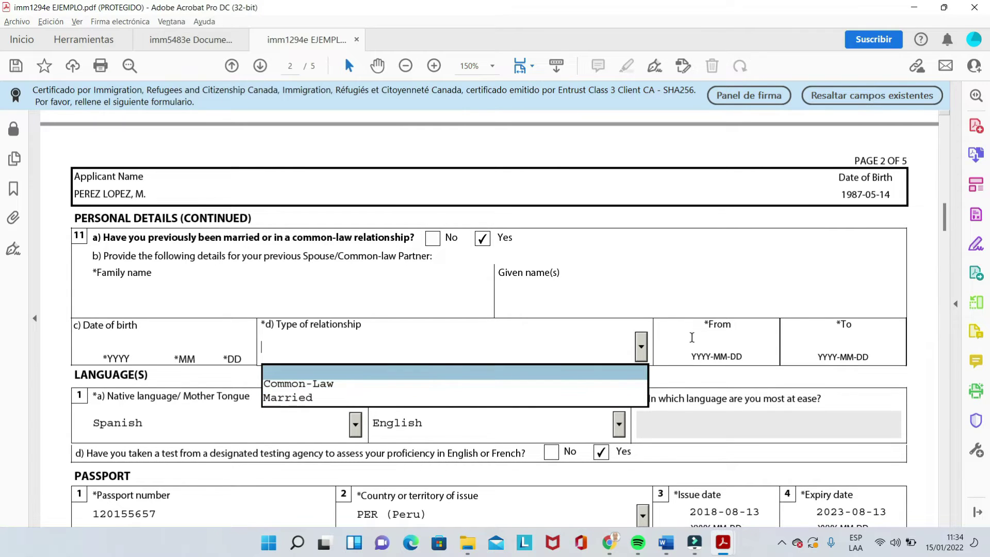
click(483, 238)
click(439, 237)
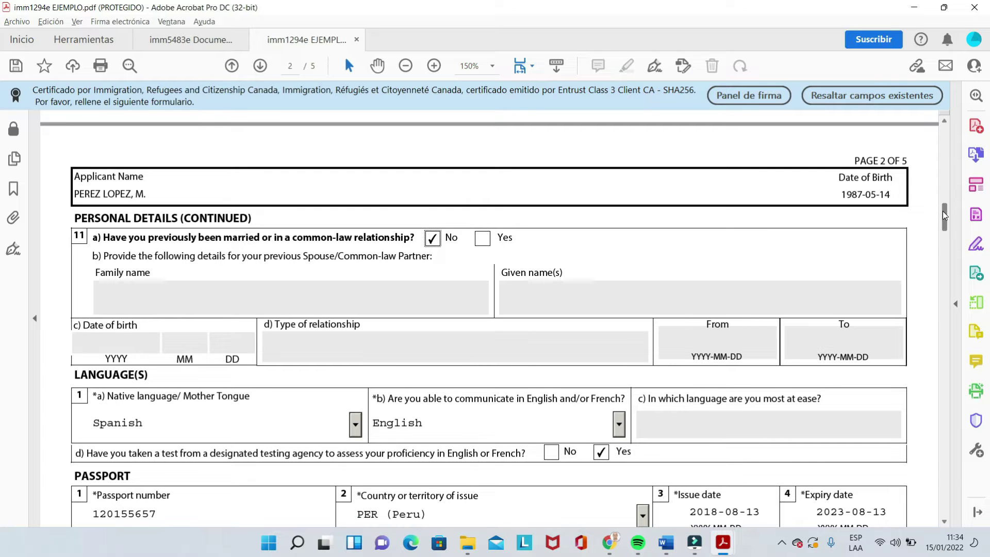
Step: Bring the Languages section into view and keep Spanish as the native language
drag(945, 211, 946, 221)
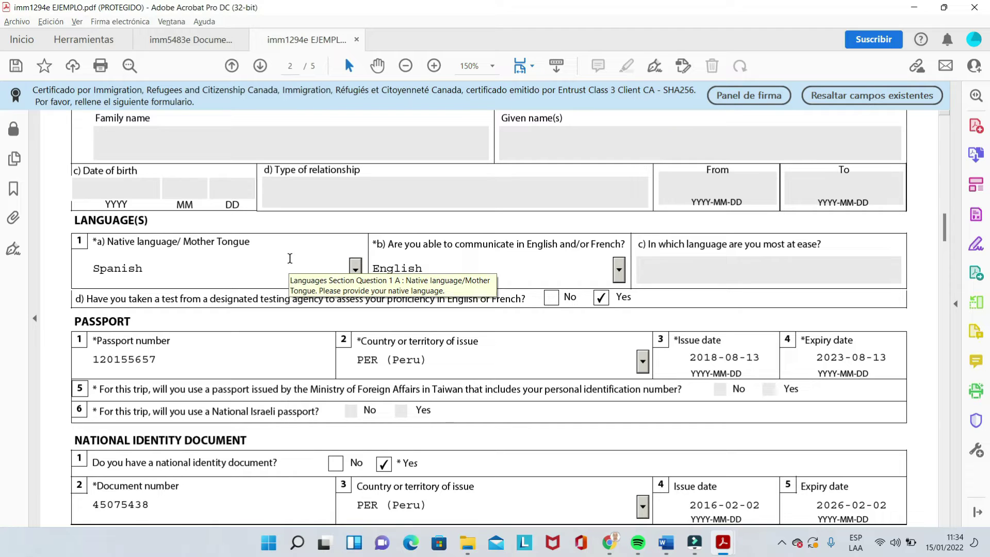
click(355, 268)
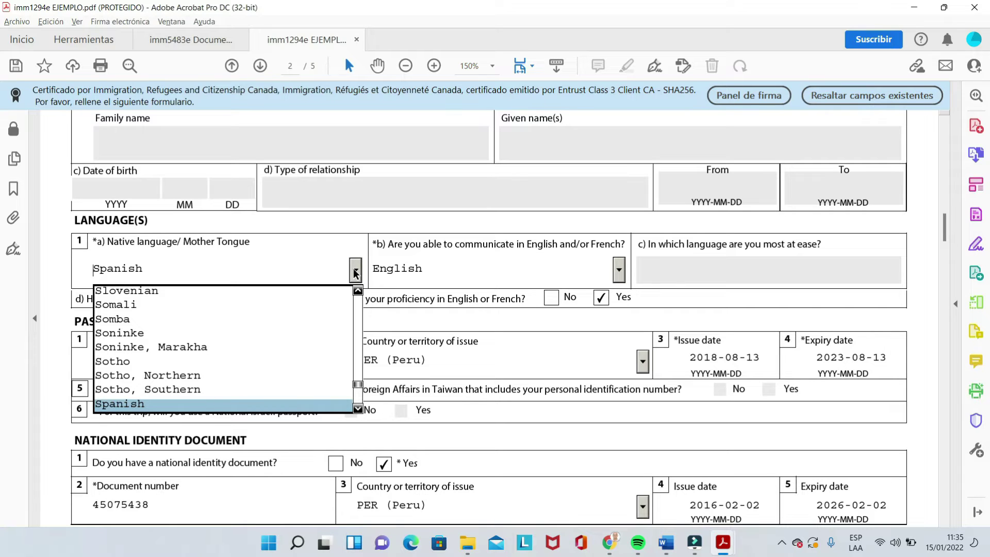
click(355, 224)
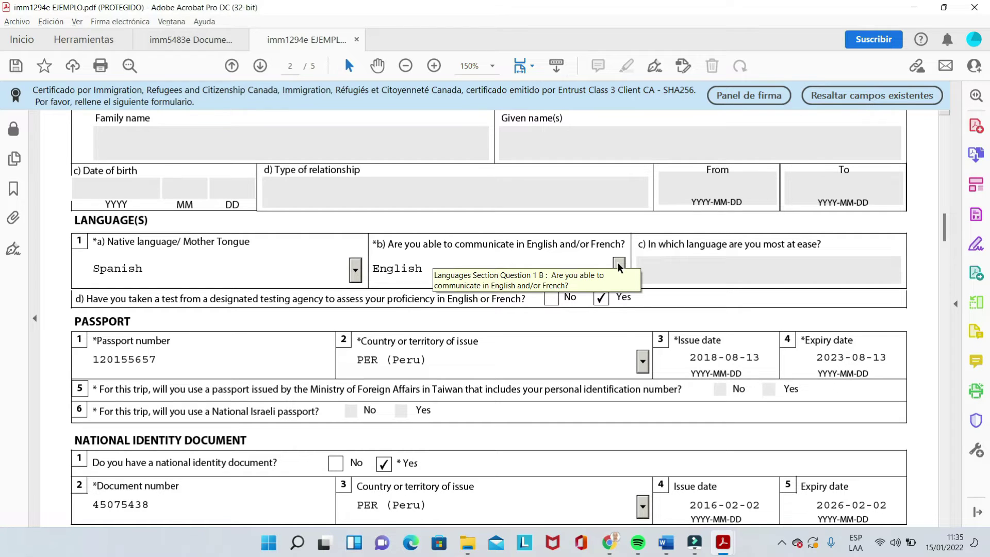
click(618, 265)
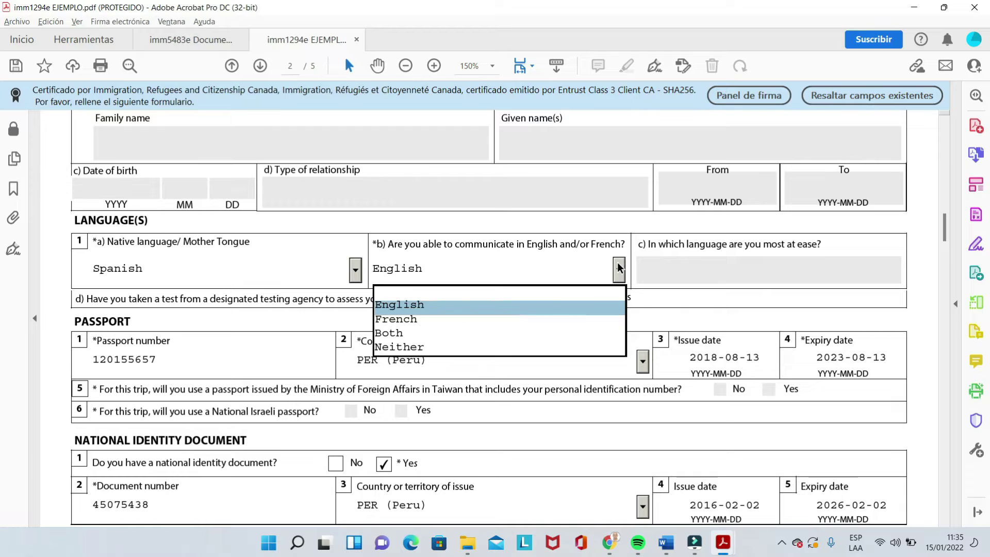
click(483, 319)
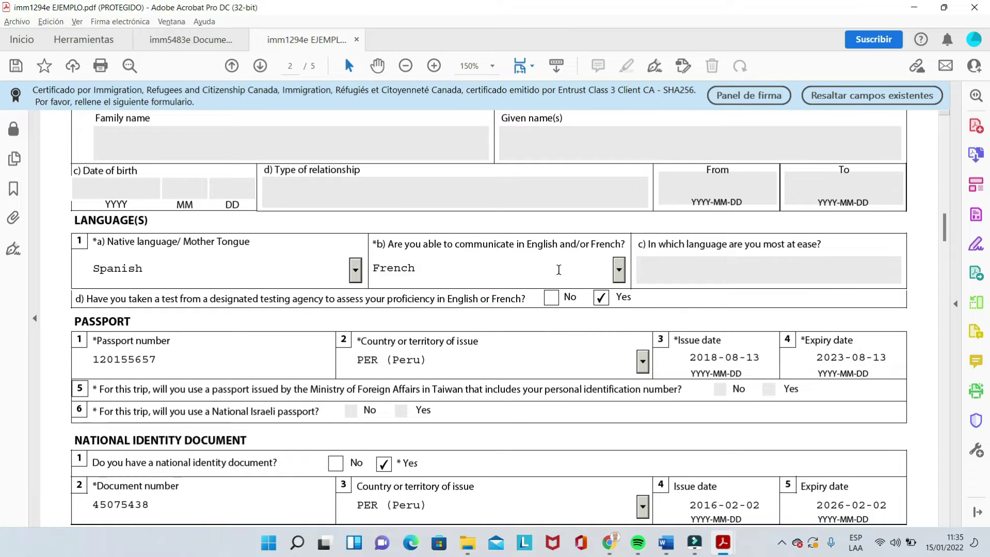
click(619, 268)
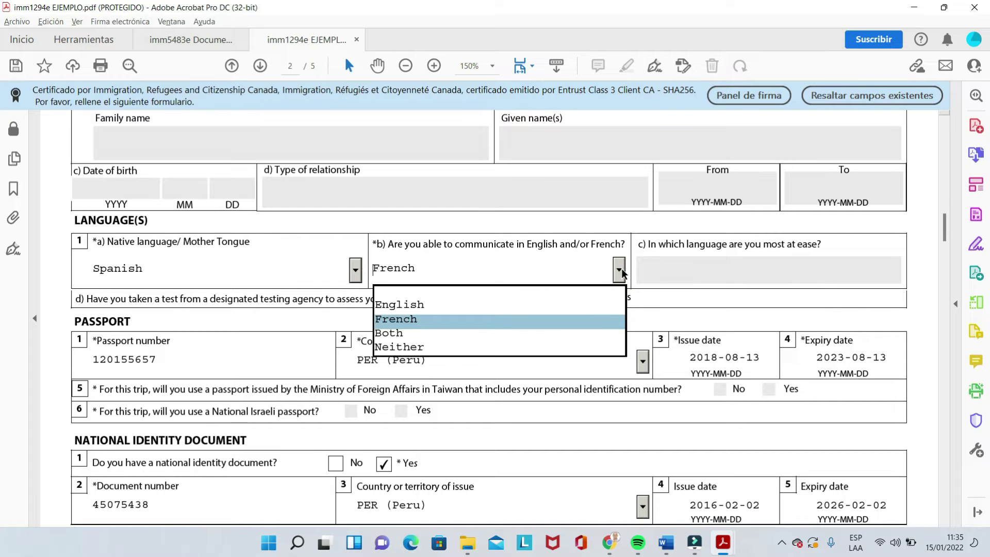
click(425, 305)
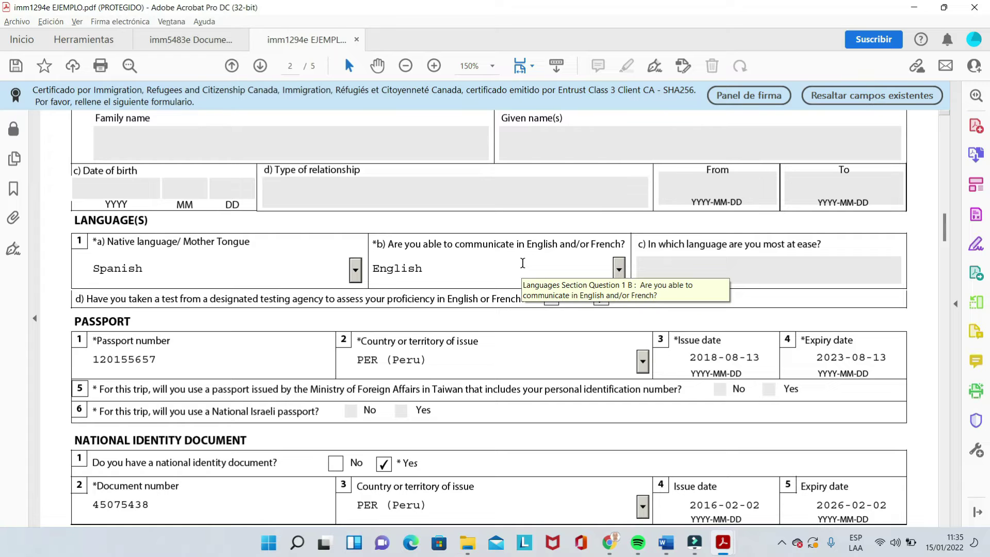
click(618, 271)
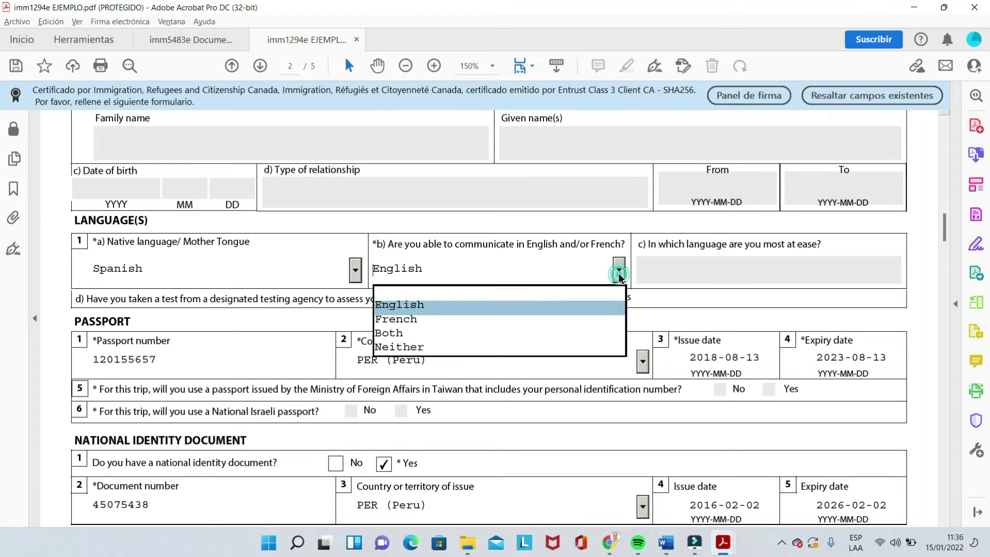
click(618, 273)
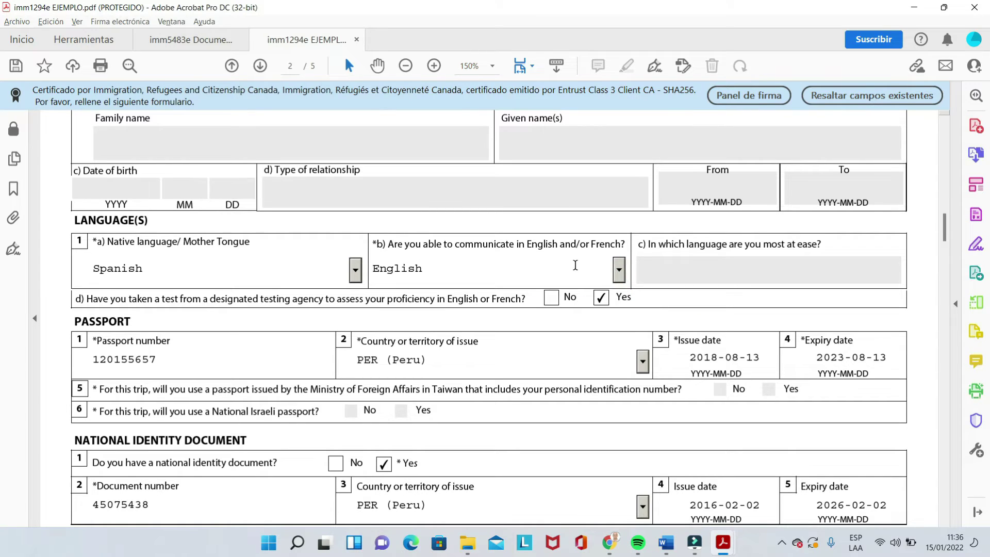
click(618, 274)
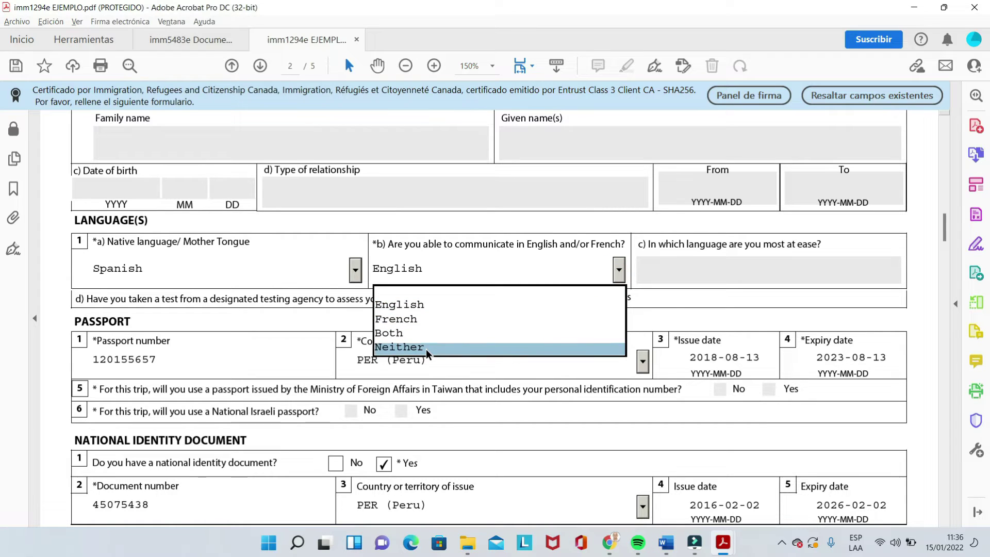
click(528, 227)
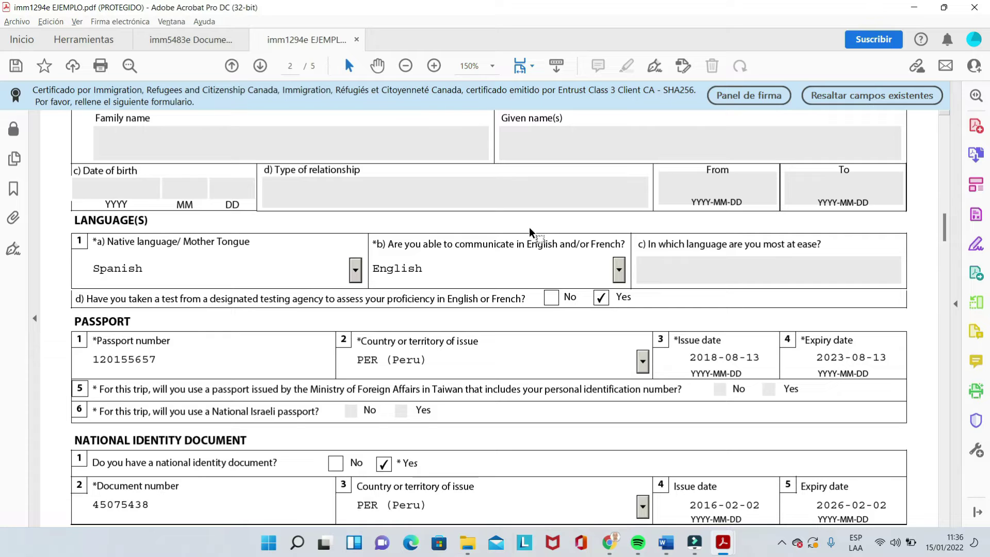
click(619, 269)
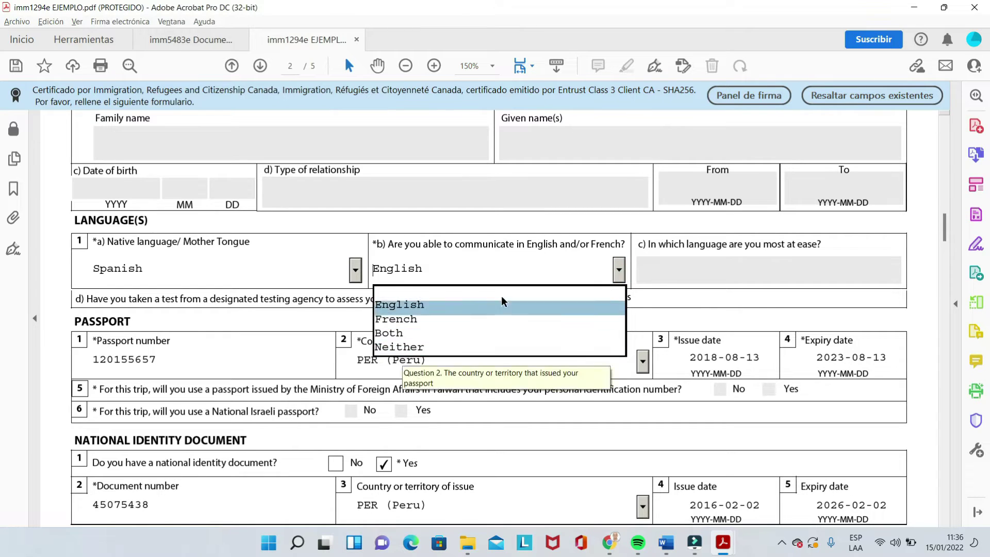
click(556, 230)
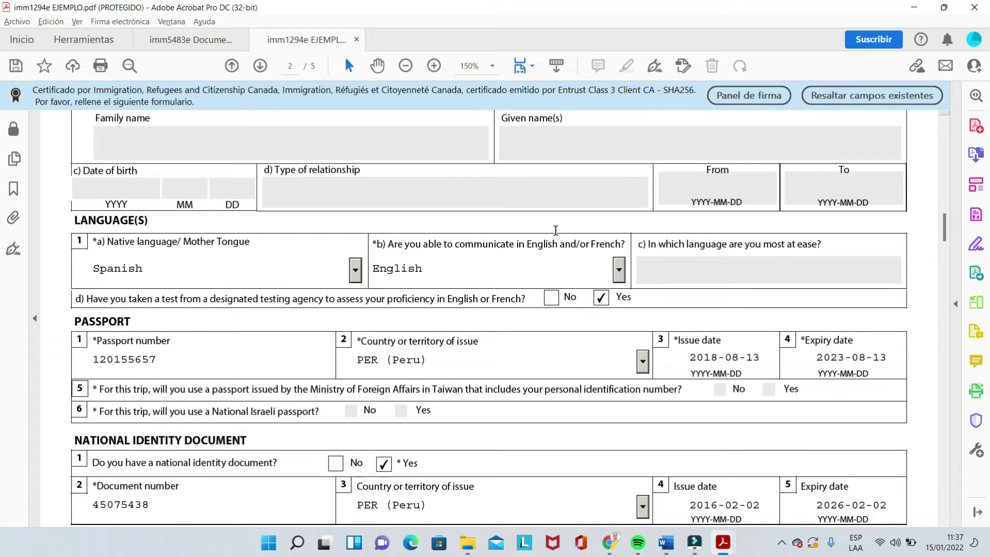
click(619, 269)
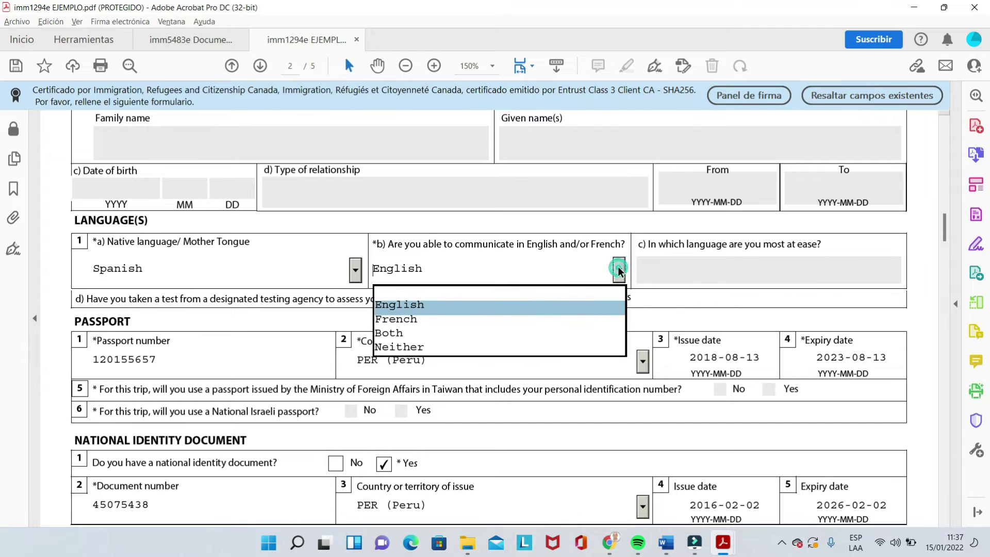
click(494, 305)
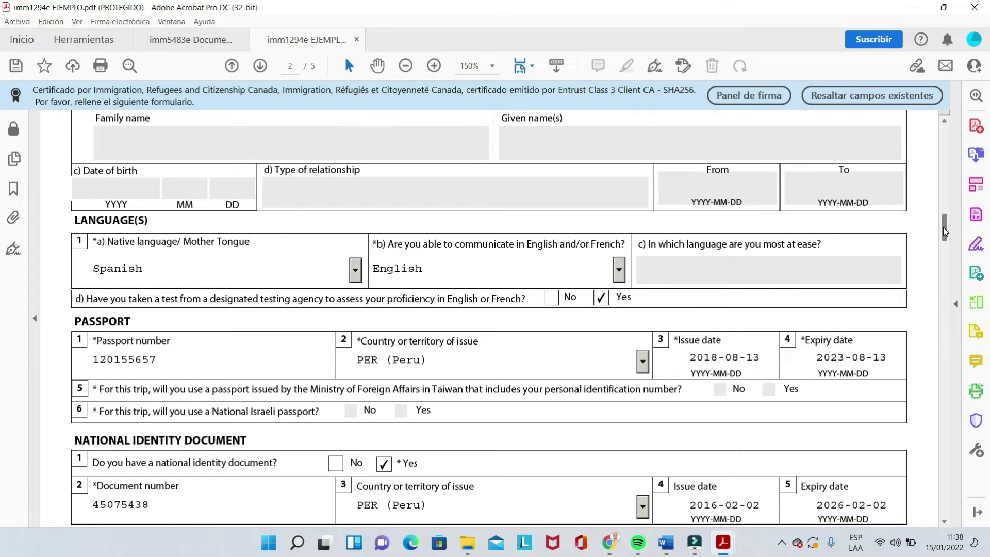
Step: Scroll the page 2 form down slightly toward the passport and national identity sections
drag(943, 227, 945, 231)
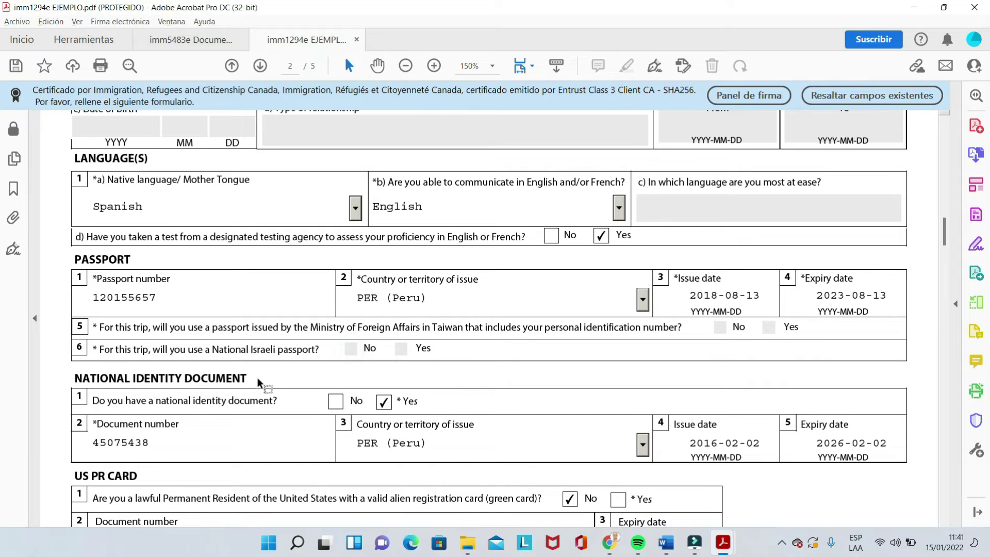
drag(947, 232, 947, 236)
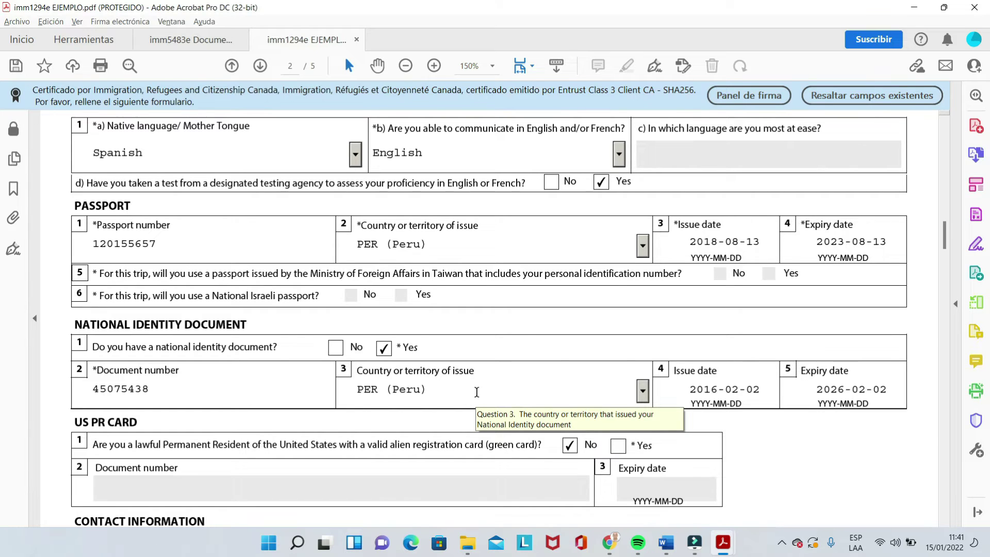
click(643, 395)
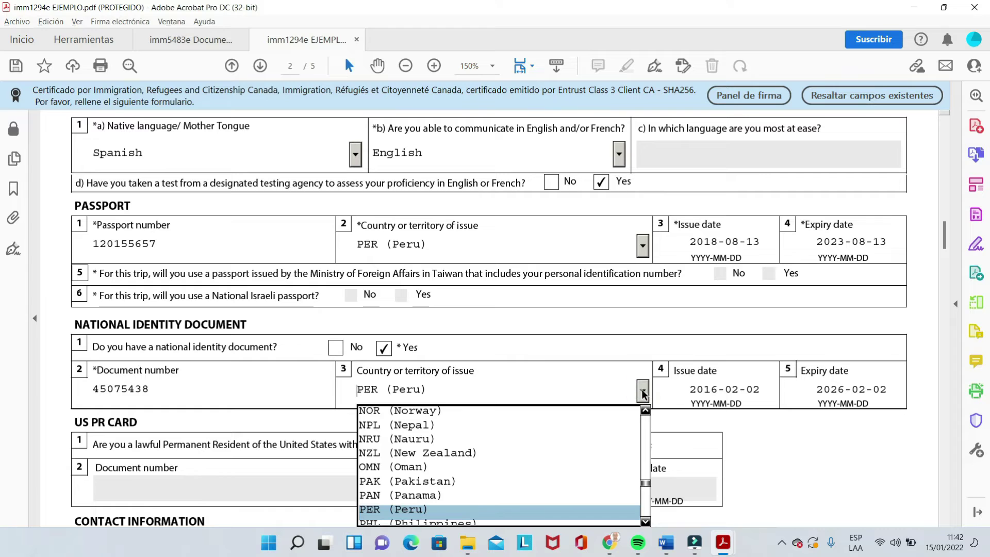
click(642, 349)
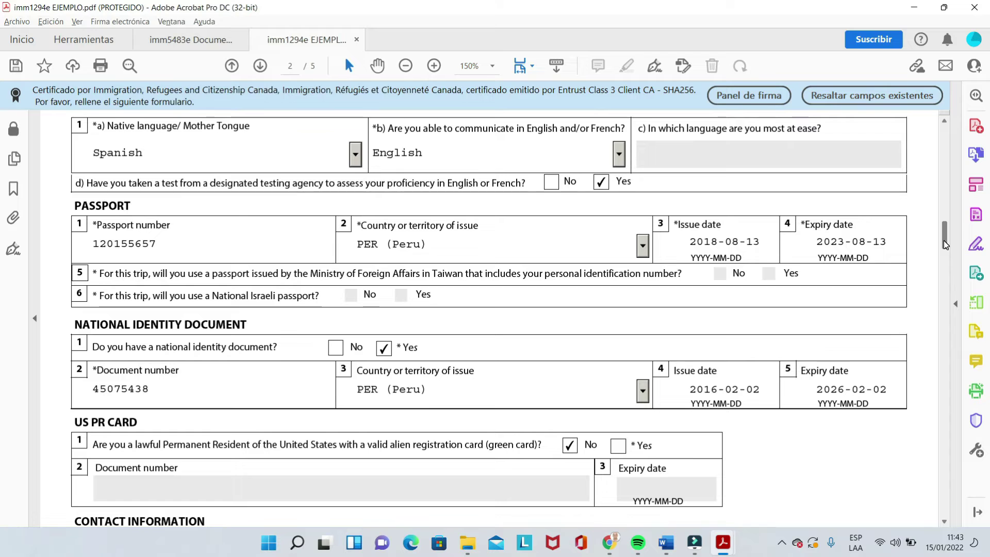
drag(944, 240, 943, 259)
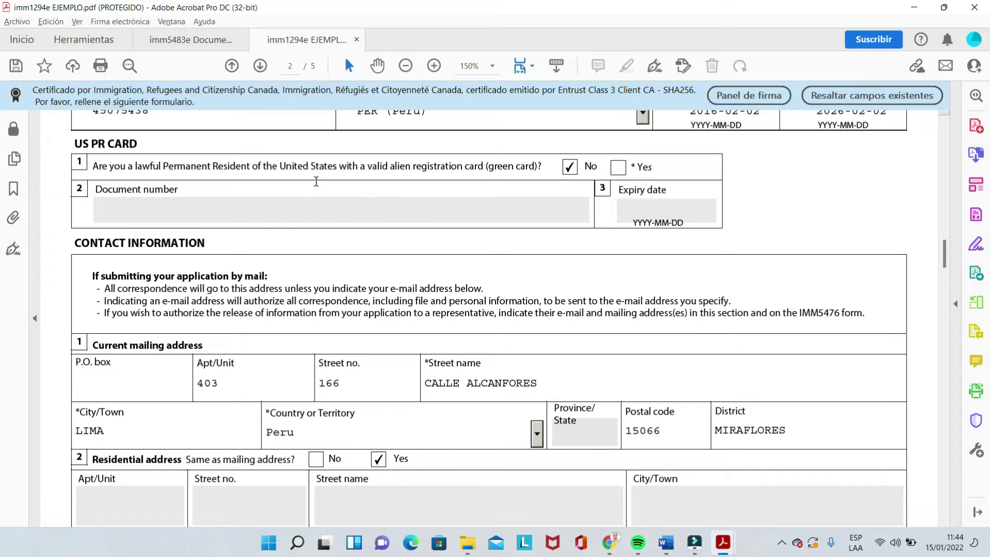
click(619, 167)
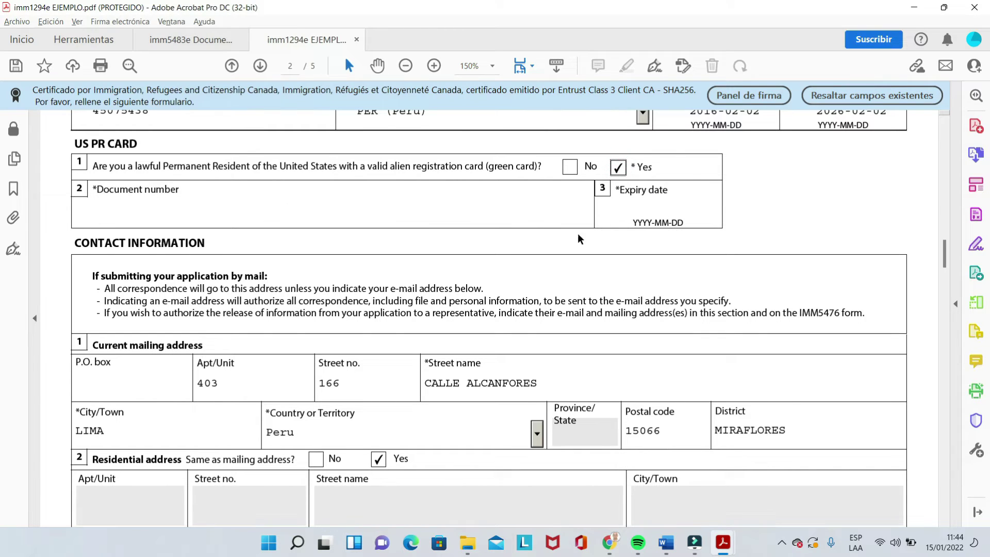
click(570, 168)
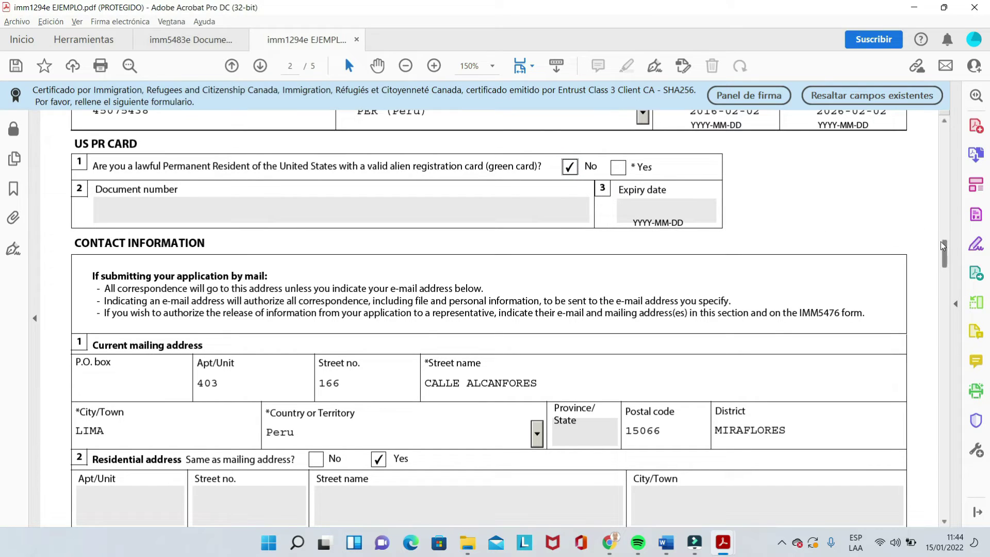
drag(946, 250, 946, 255)
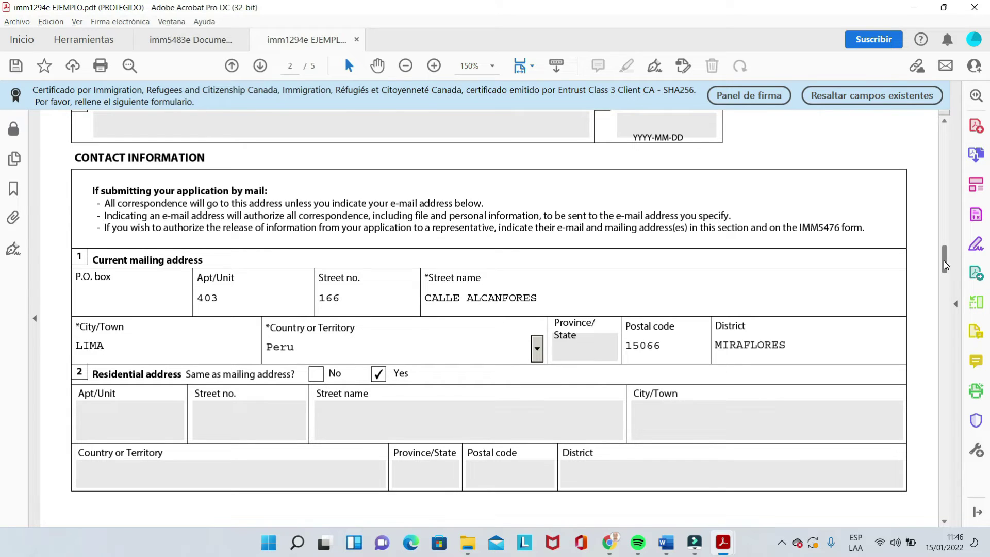
drag(946, 265, 946, 300)
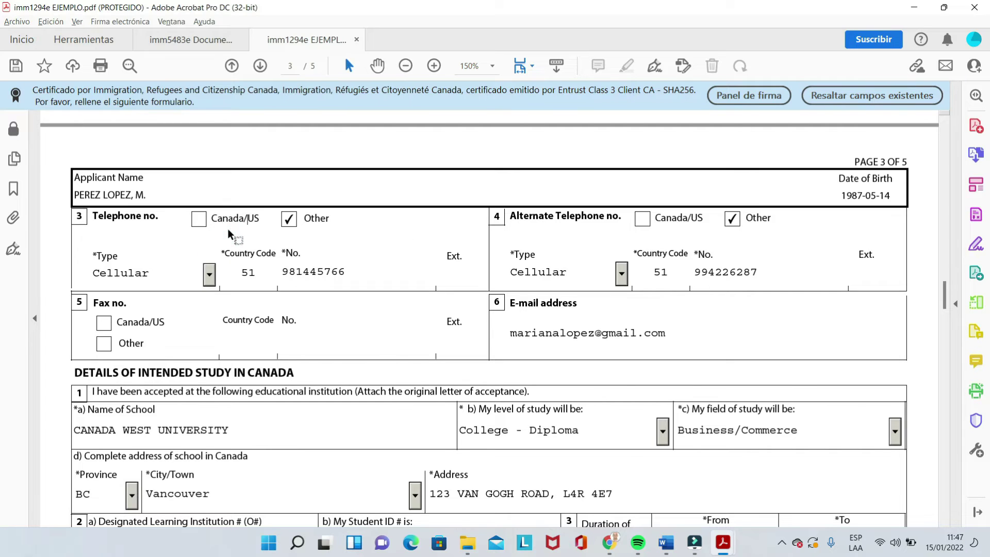
Step: Mark the main telephone as an Other-country Cellular number
click(199, 220)
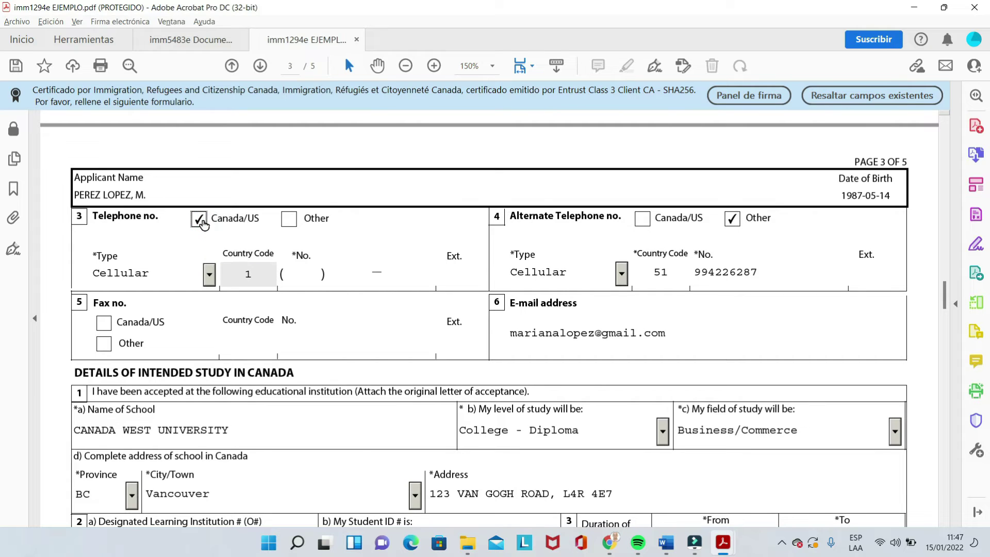
click(201, 220)
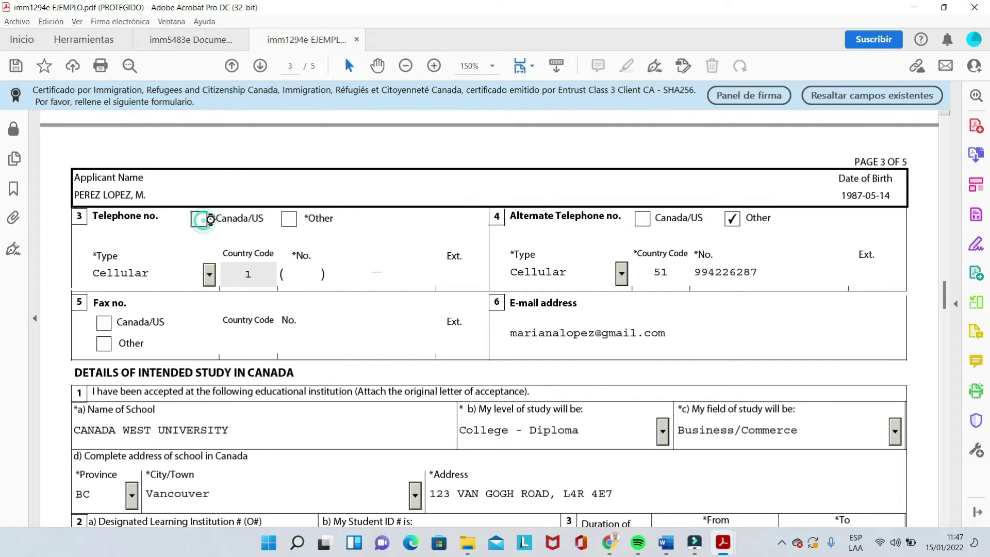
click(289, 220)
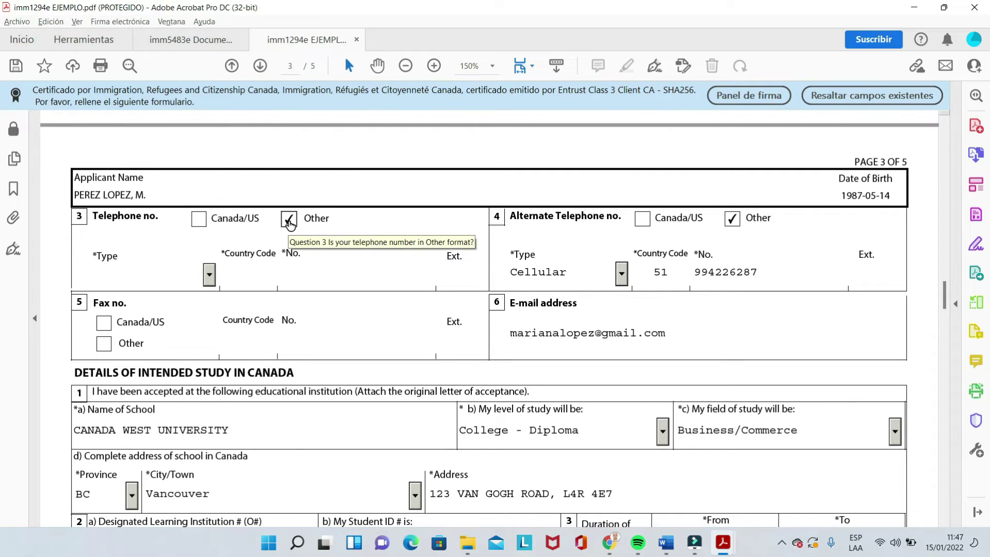
click(210, 275)
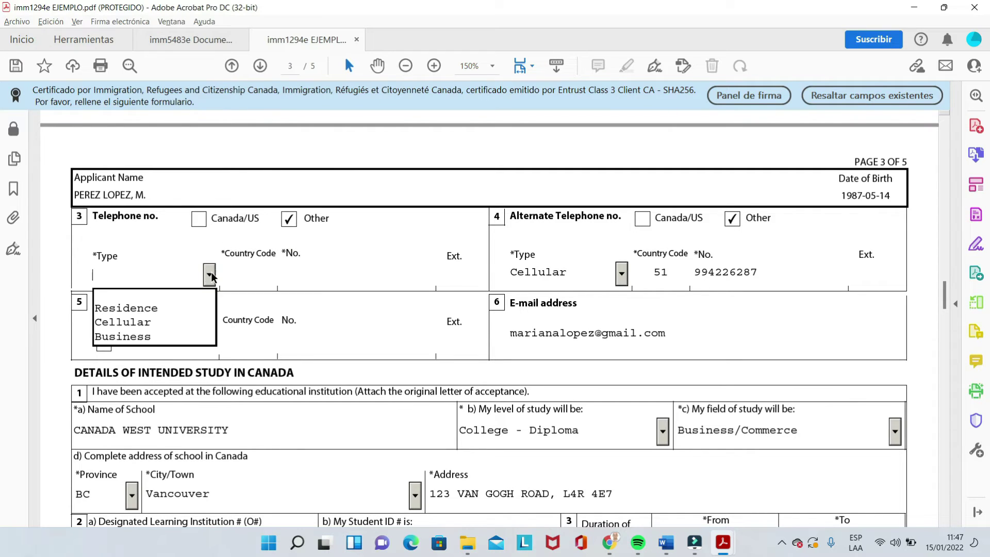
click(144, 324)
Step: Enter country code 51 and the applicant's cell phone number
click(248, 272)
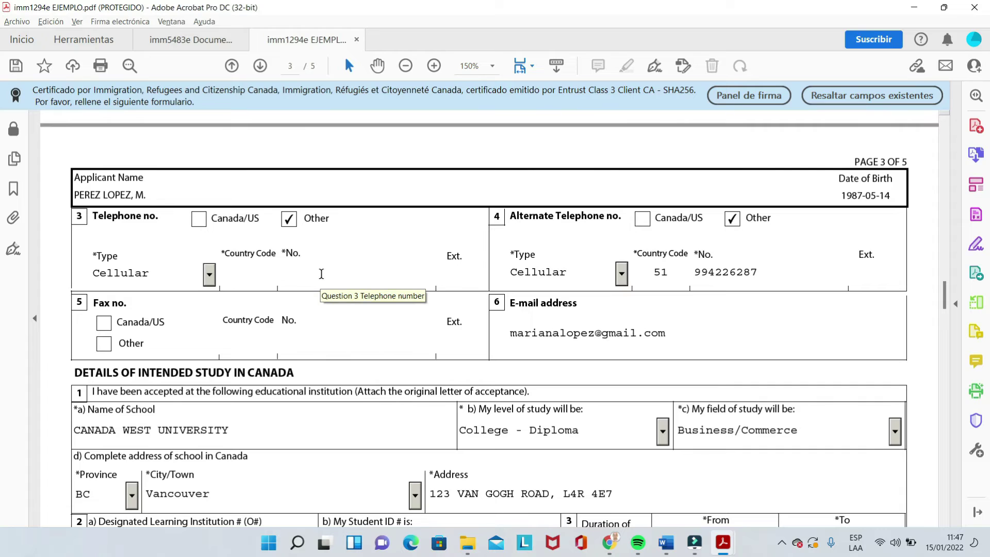
text(51)
click(321, 273)
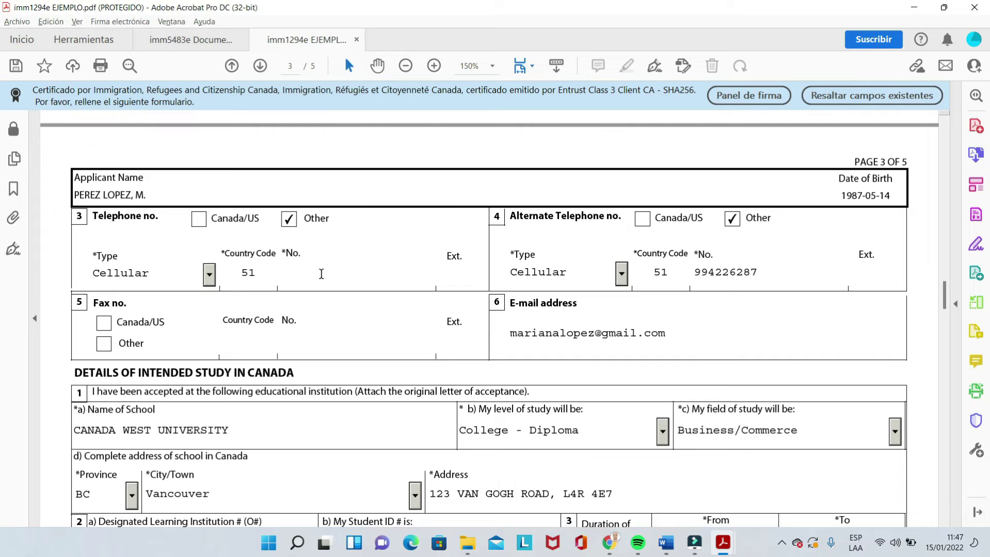
drag(946, 298, 949, 315)
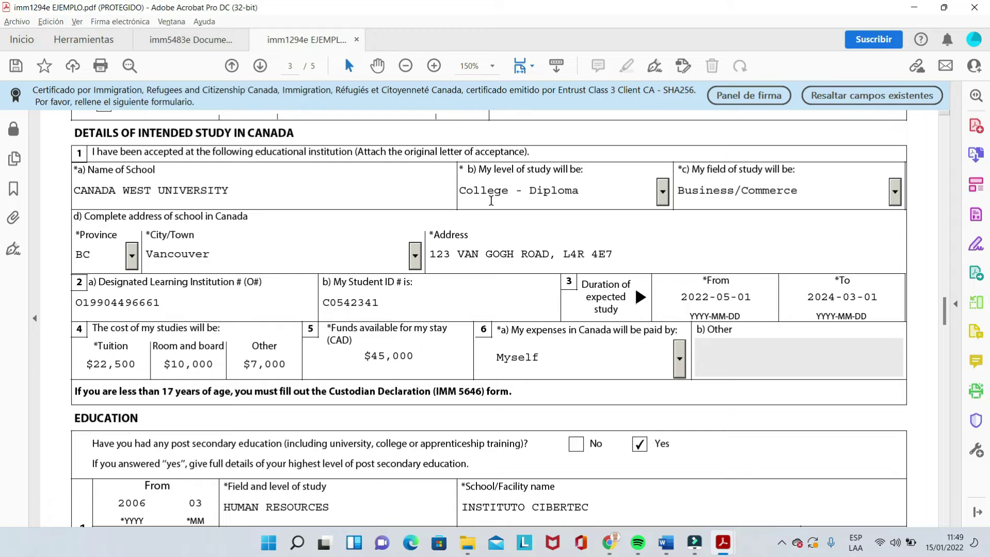
click(663, 196)
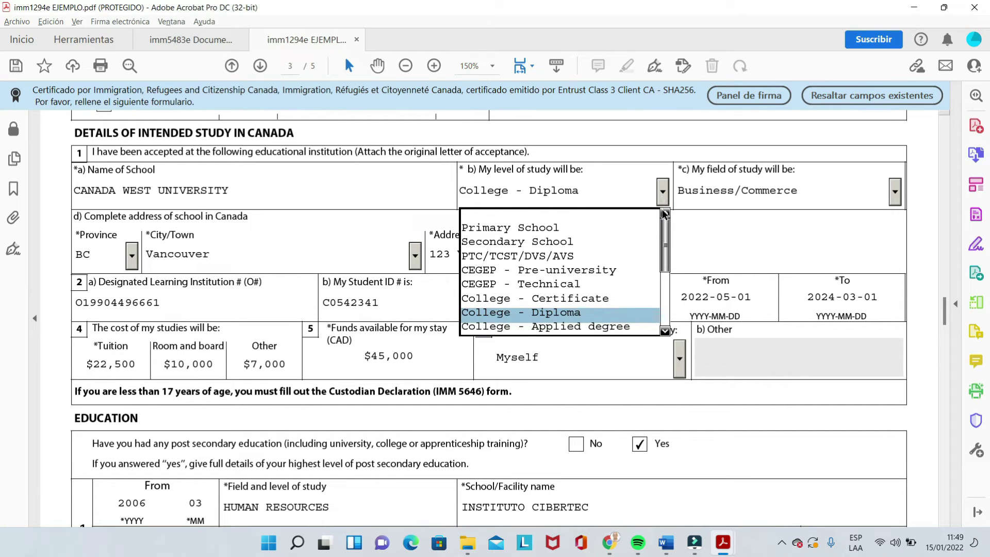
drag(665, 231, 665, 242)
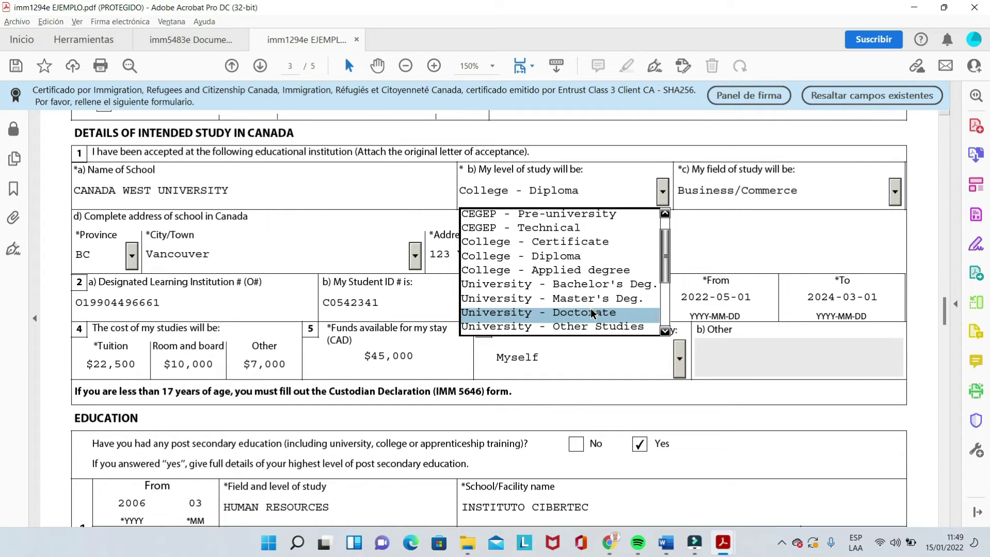
click(558, 260)
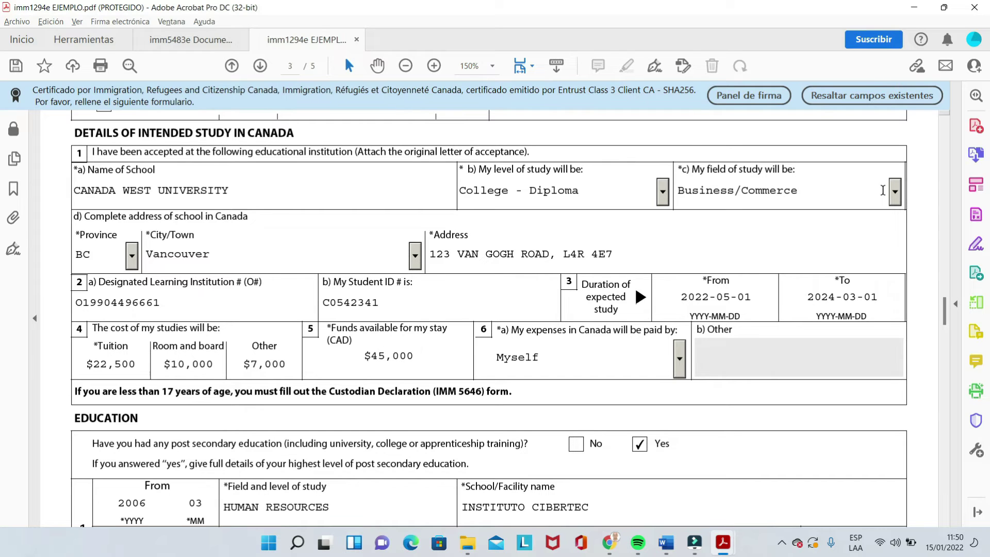
Step: Pick Business/Mgmt/Marketing from the field-of-study list, replacing Business/Commerce
click(895, 190)
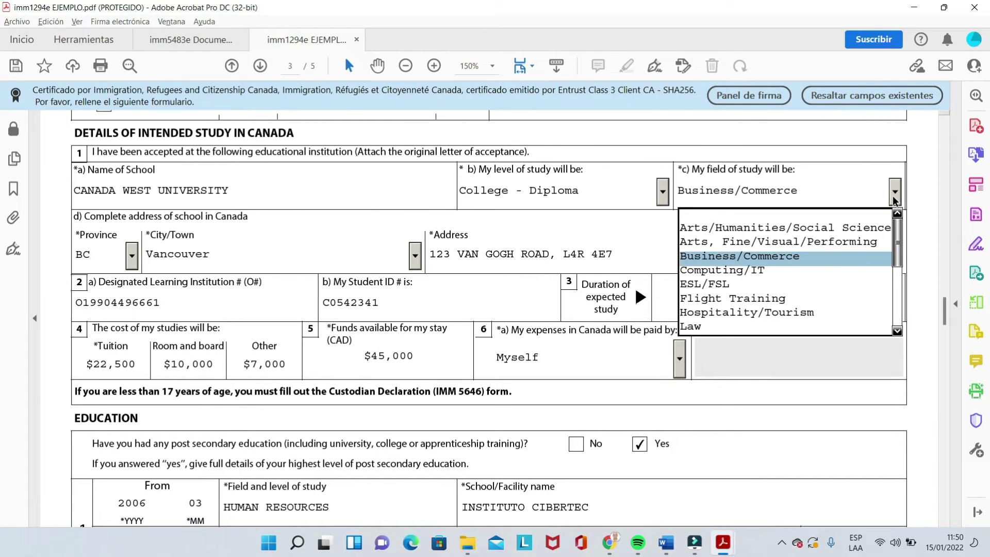
drag(898, 240, 893, 283)
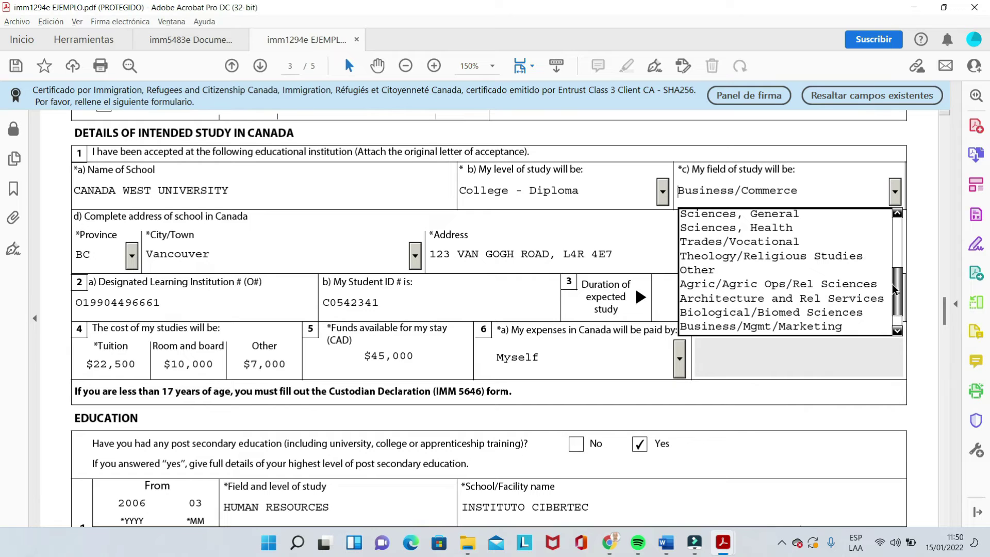
click(778, 327)
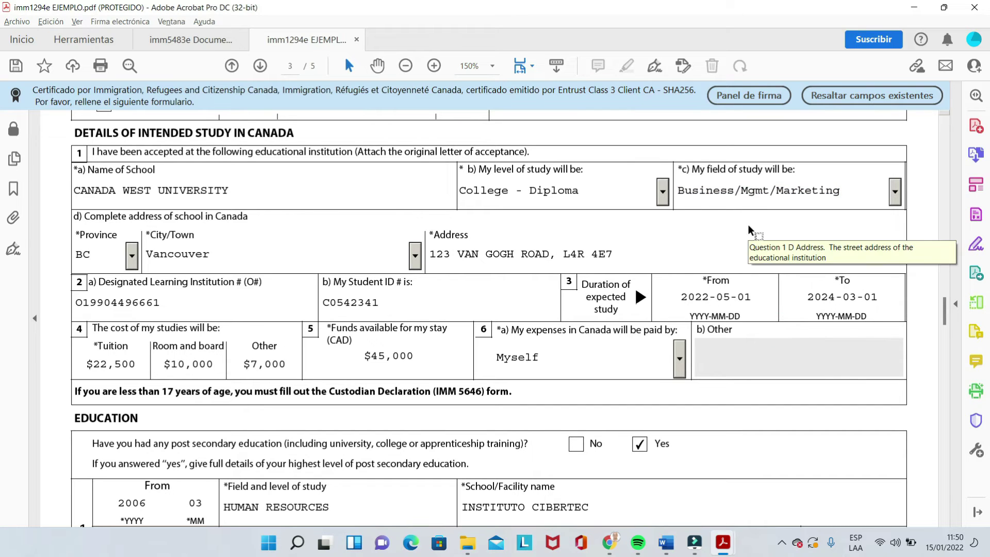
click(133, 256)
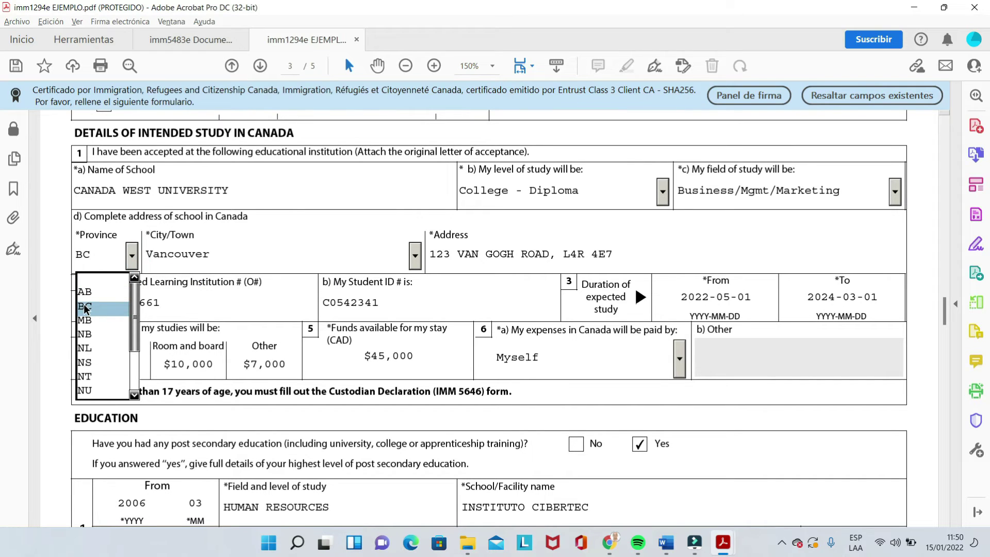
click(134, 307)
drag(134, 308, 131, 346)
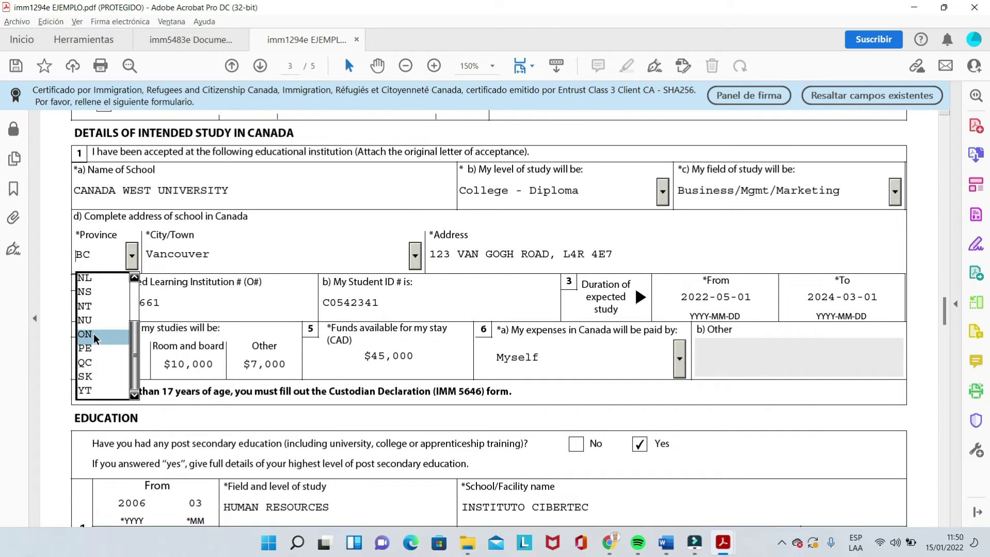
drag(131, 339, 136, 291)
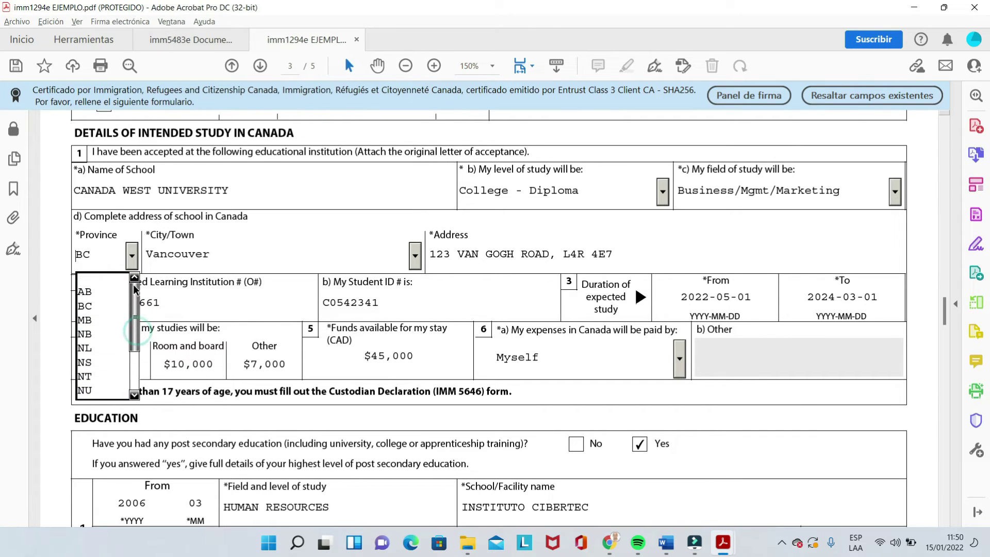
click(97, 308)
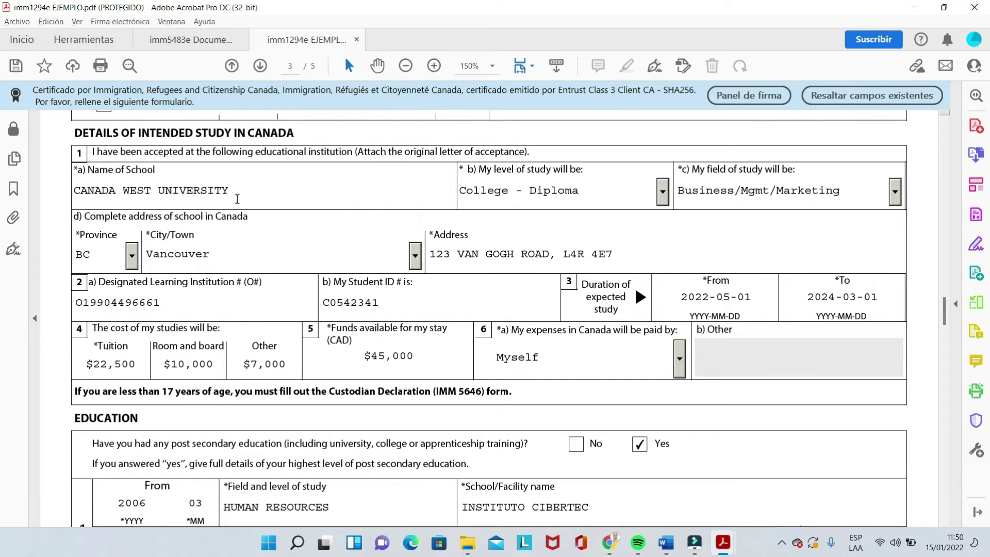
click(415, 256)
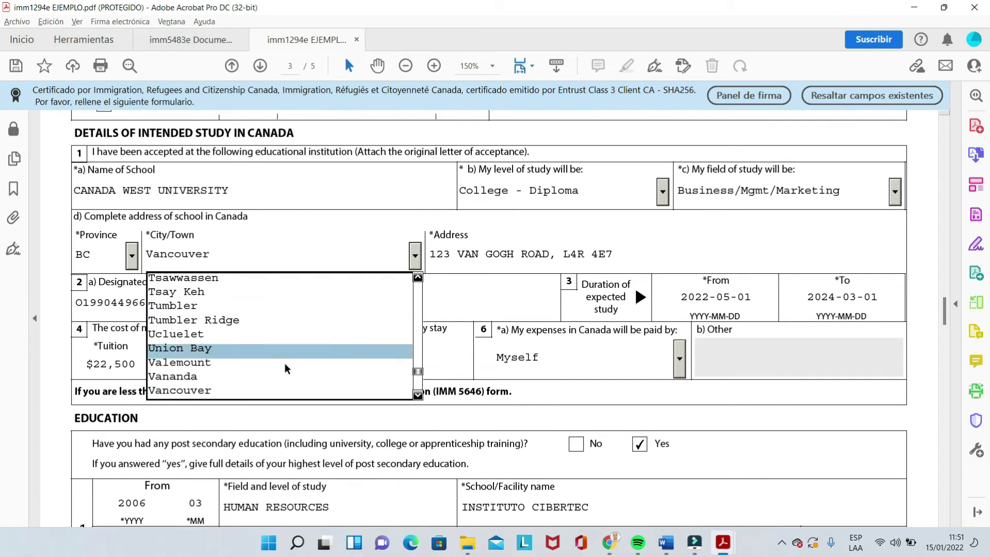
click(234, 390)
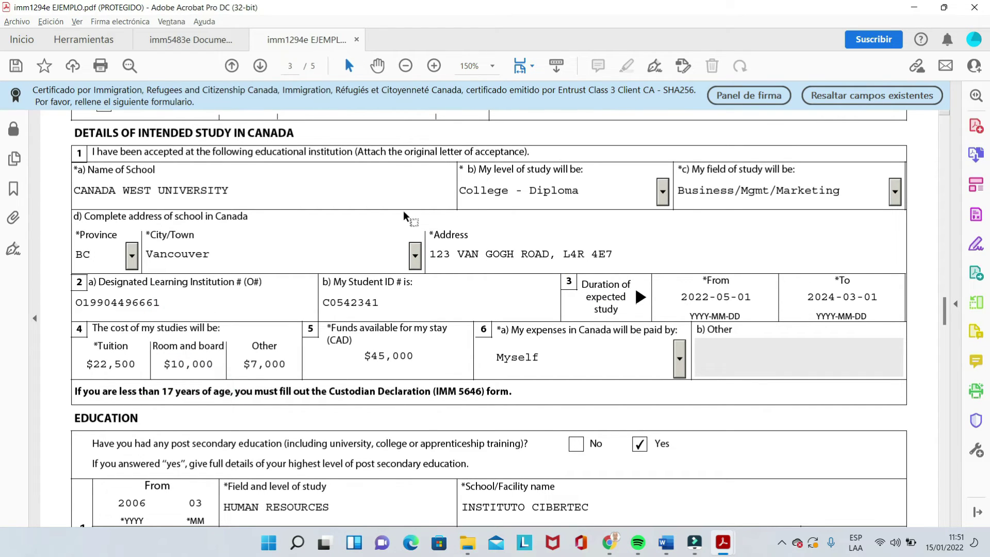
click(453, 254)
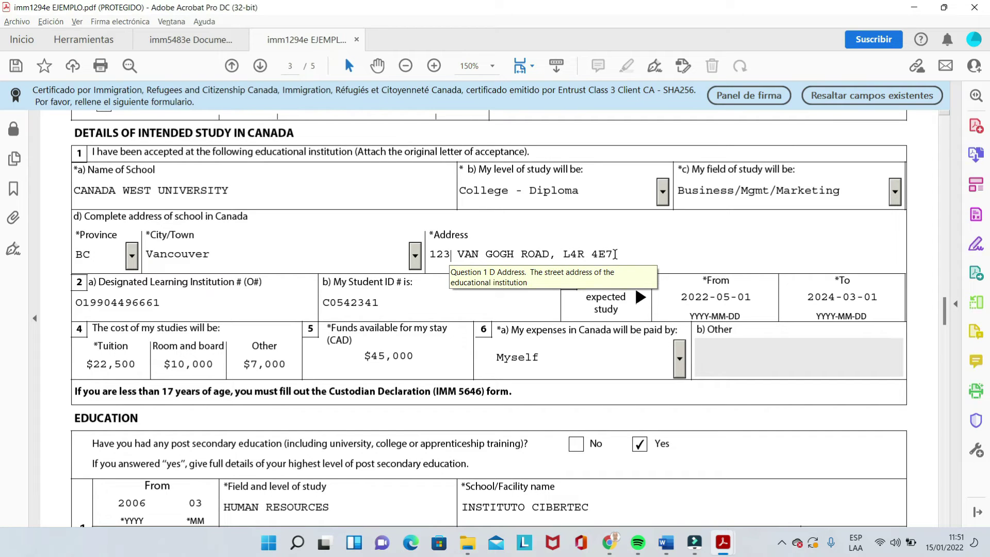
drag(616, 254, 585, 254)
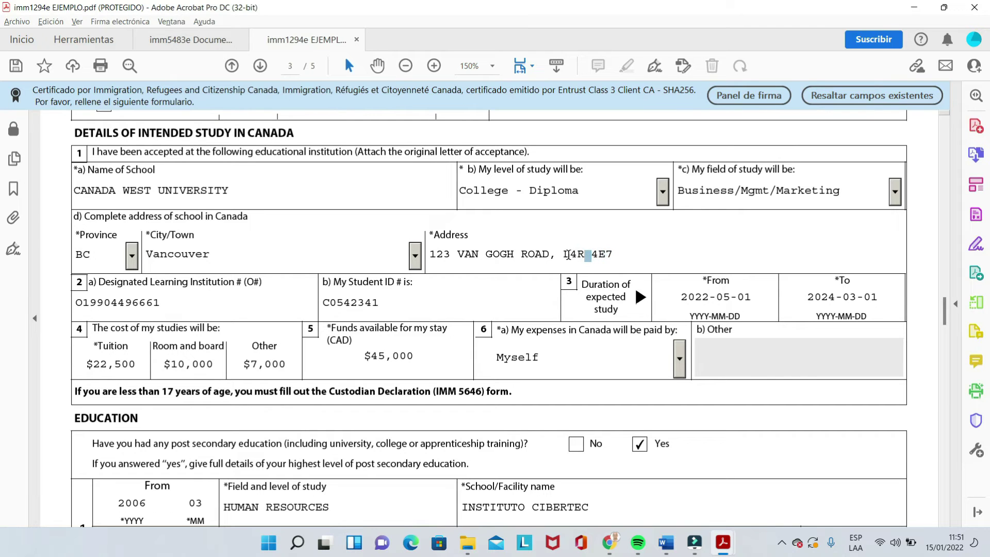
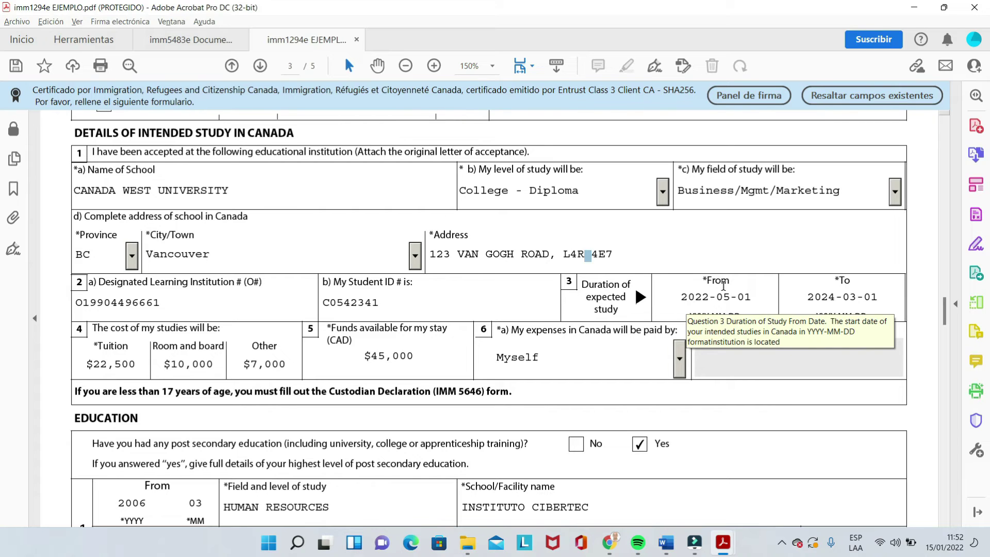
Step: Check the study start and end dates, then bring up the canada.ca minimum-funds page
click(701, 296)
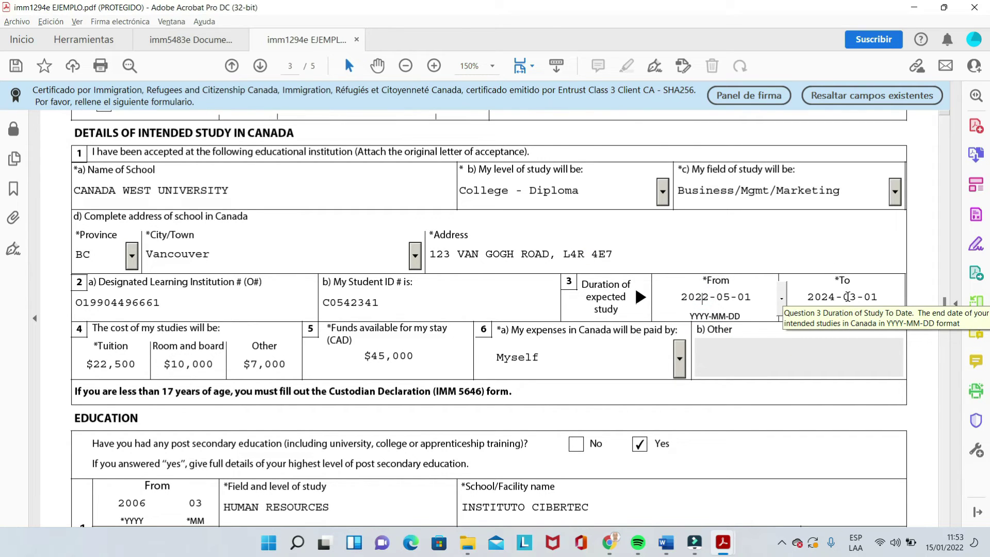
click(847, 297)
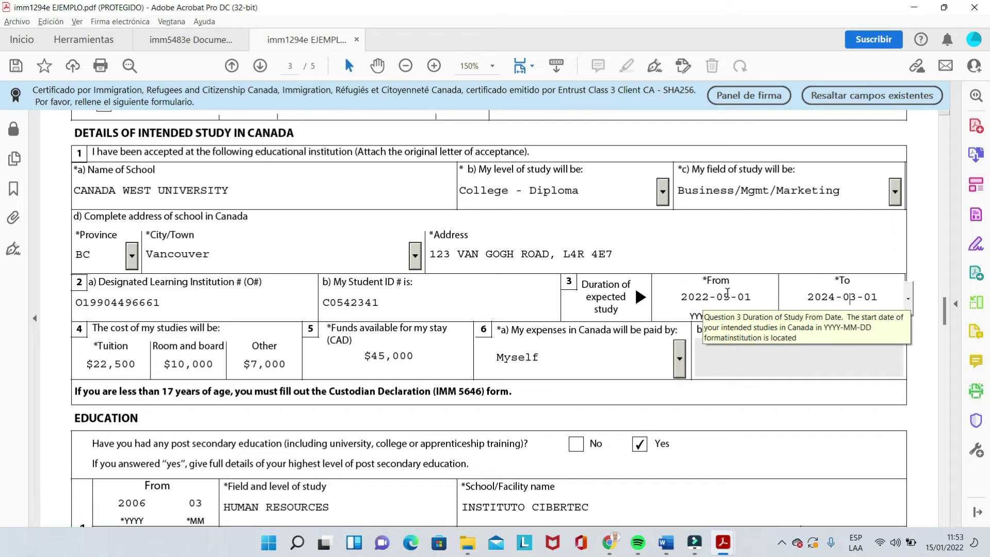
click(730, 296)
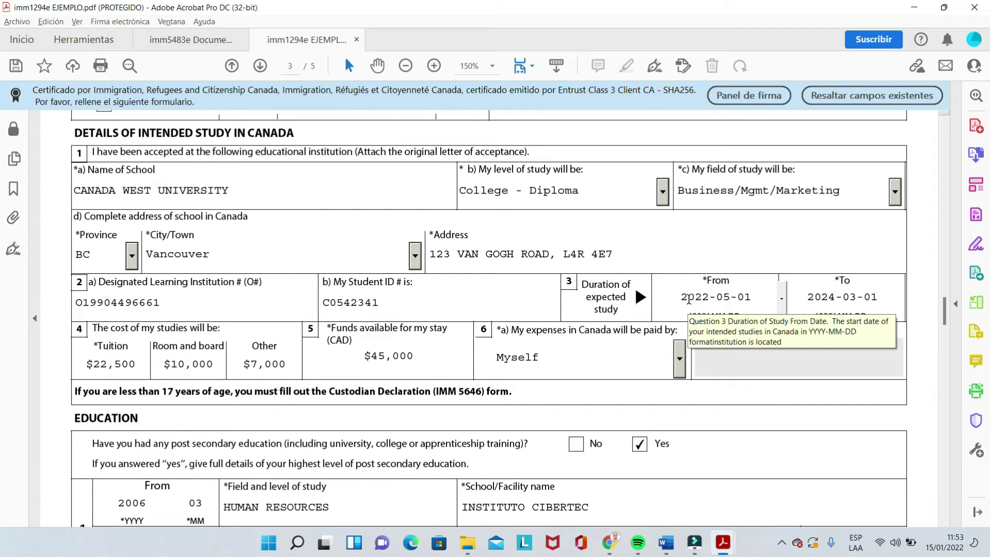
click(780, 300)
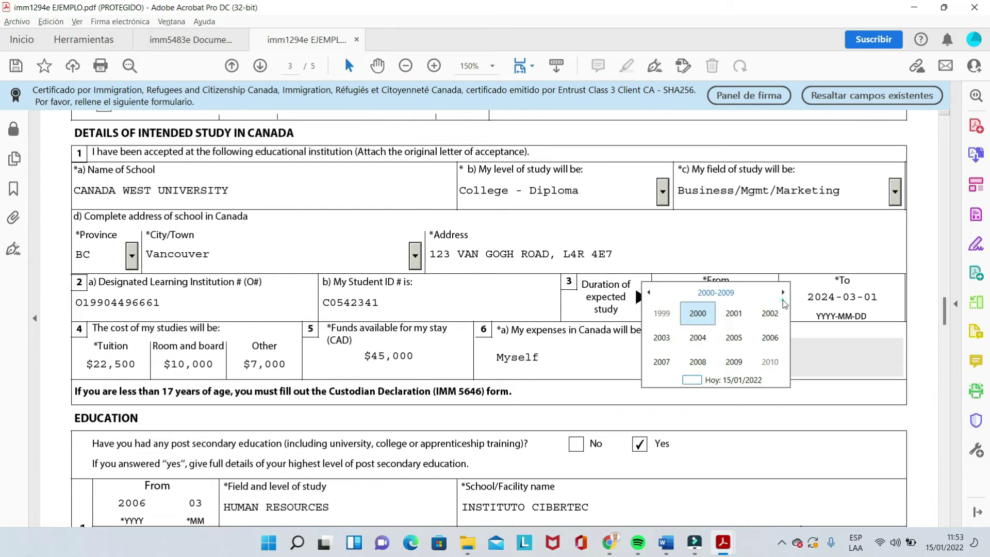
click(778, 254)
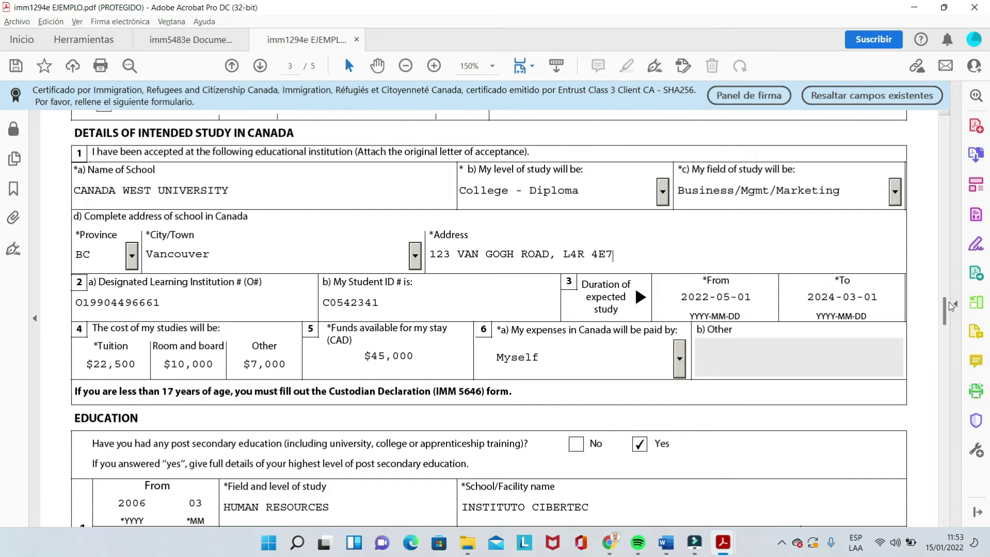
scroll(946, 304, down, 2)
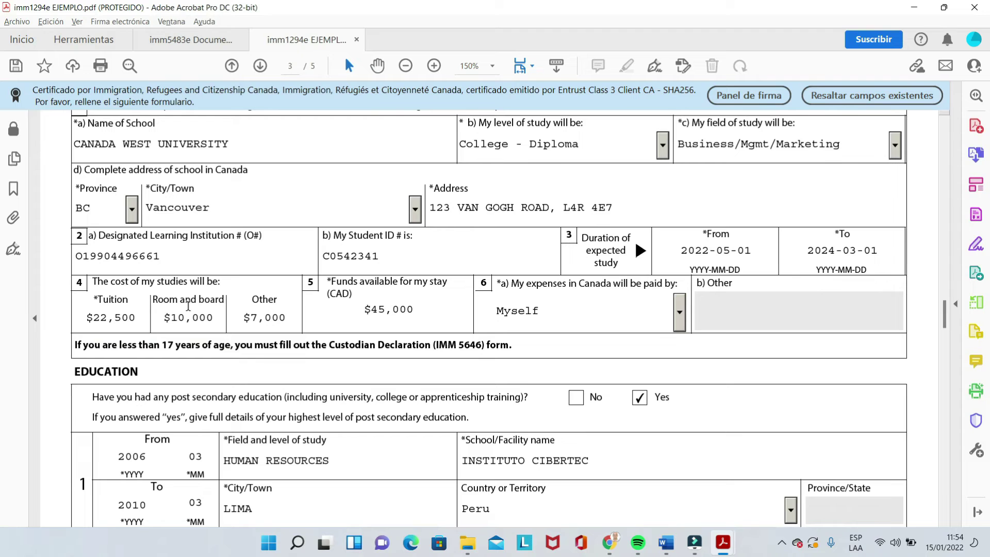
key(alt+Tab)
key(alt+Tab)
key(alt+Tab)
key(alt+Tab)
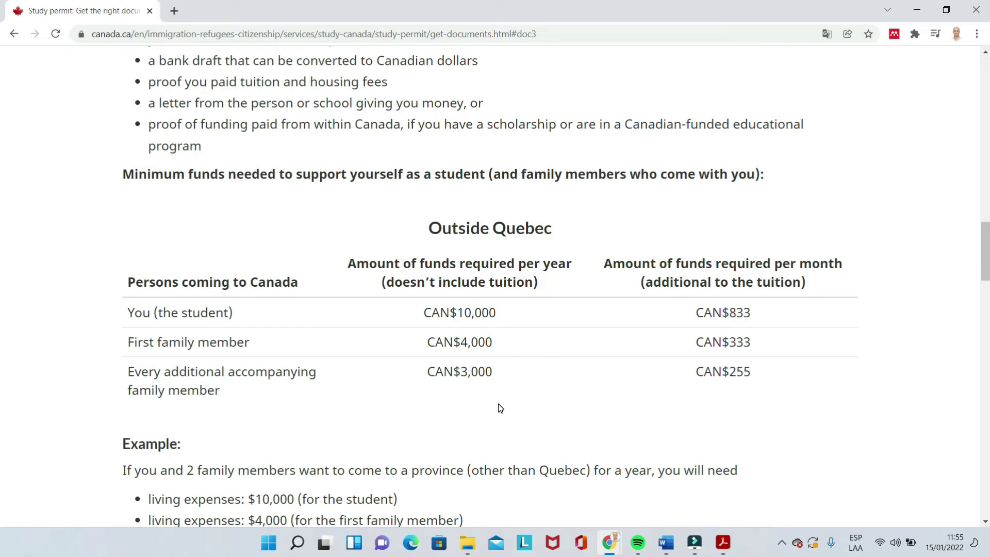
Step: Switch back to the Acrobat form showing tuition $22,500 and funds $45,000
key(alt+Tab)
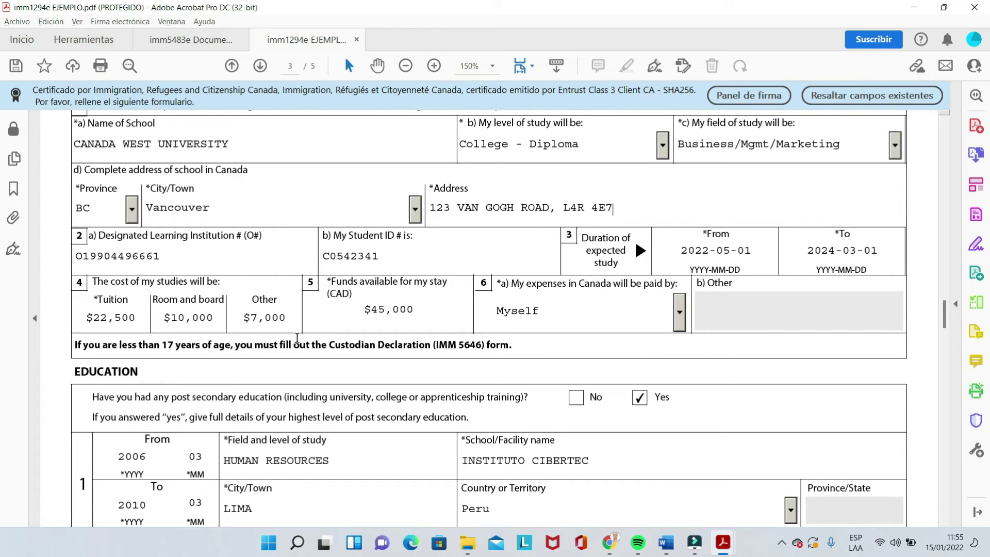
click(179, 320)
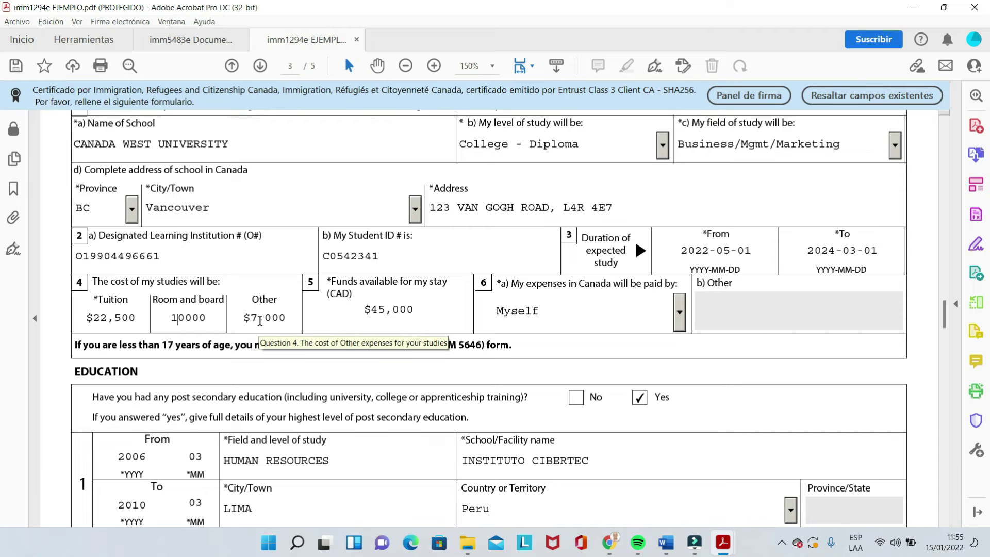
click(258, 323)
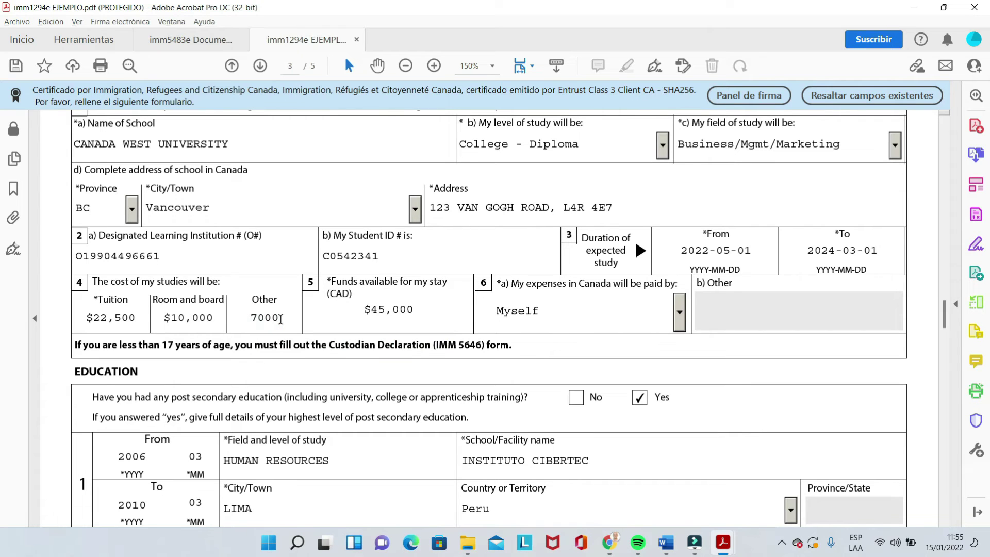
key(alt+Tab)
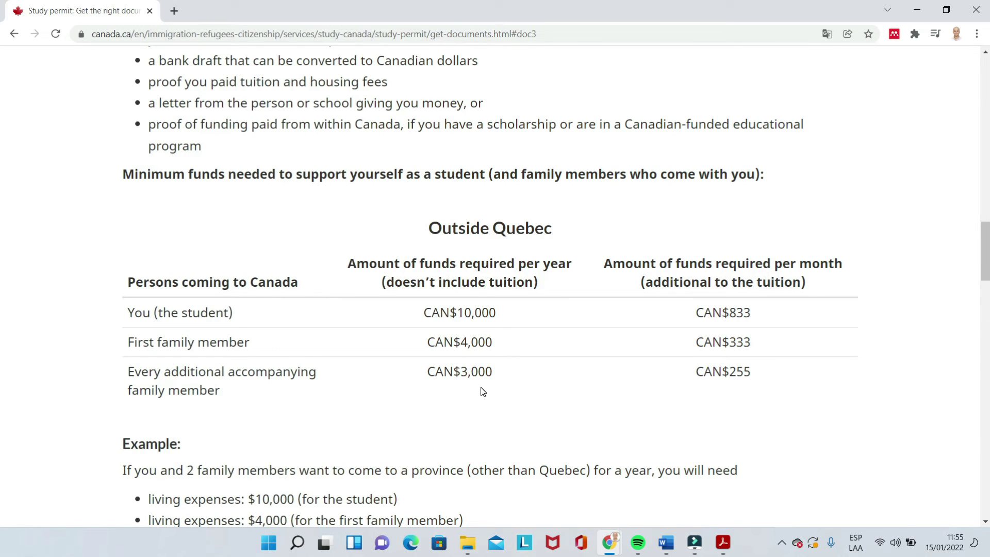
key(alt+Tab)
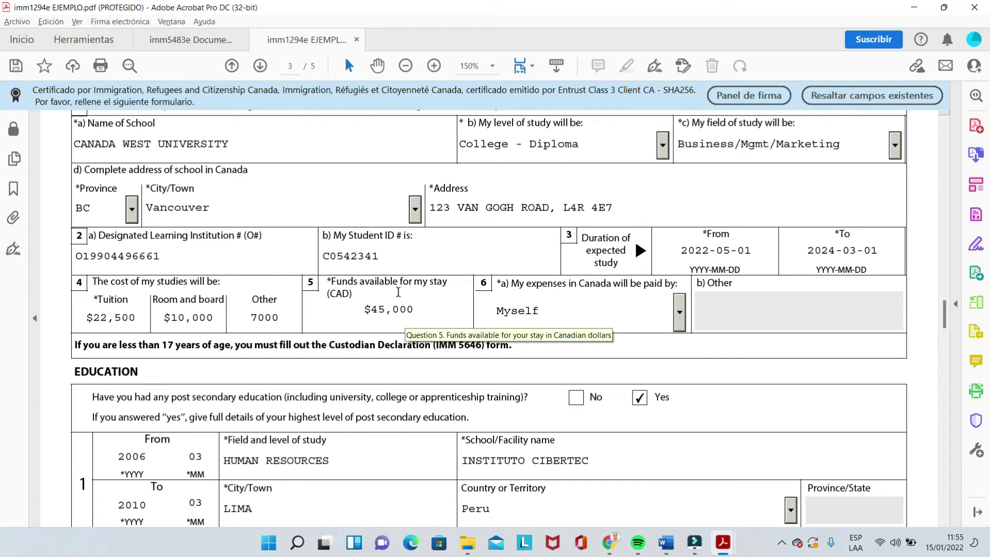
Step: Review the Funds available value of 45000, then return to the canada.ca requirements page
click(401, 316)
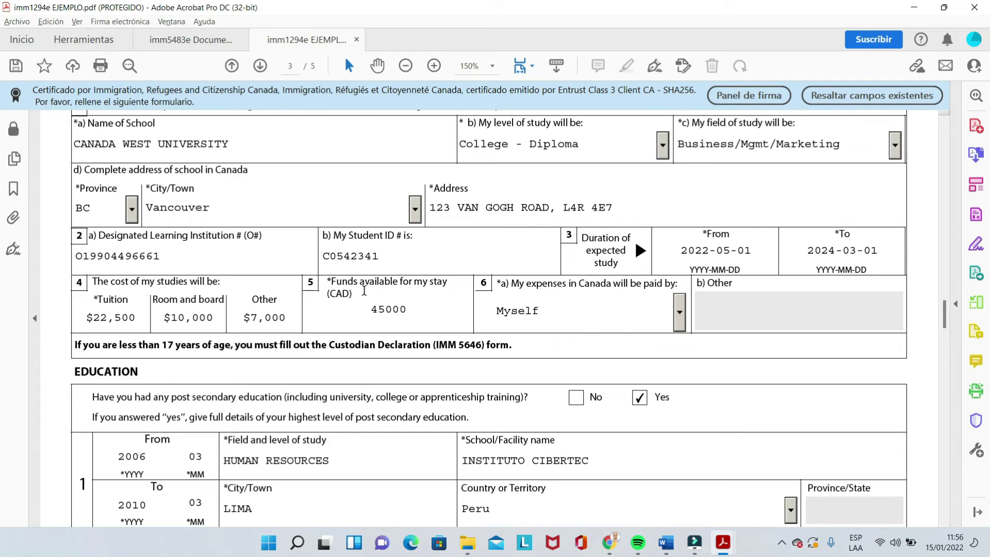
click(418, 314)
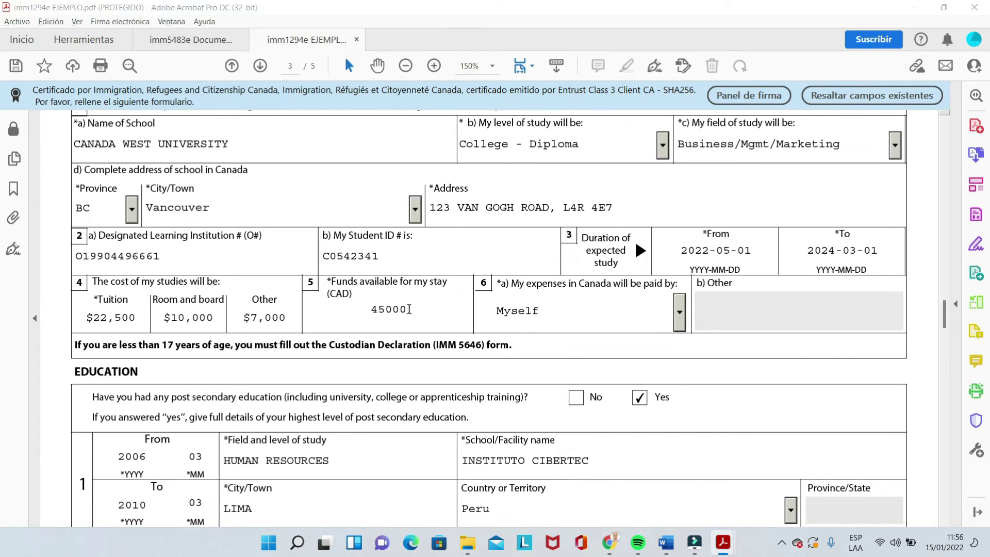
key(alt+Tab)
Step: Search 'american dollar canadian dollar' in a new tab and convert 25000 USD to 31386.38 CAD
click(175, 11)
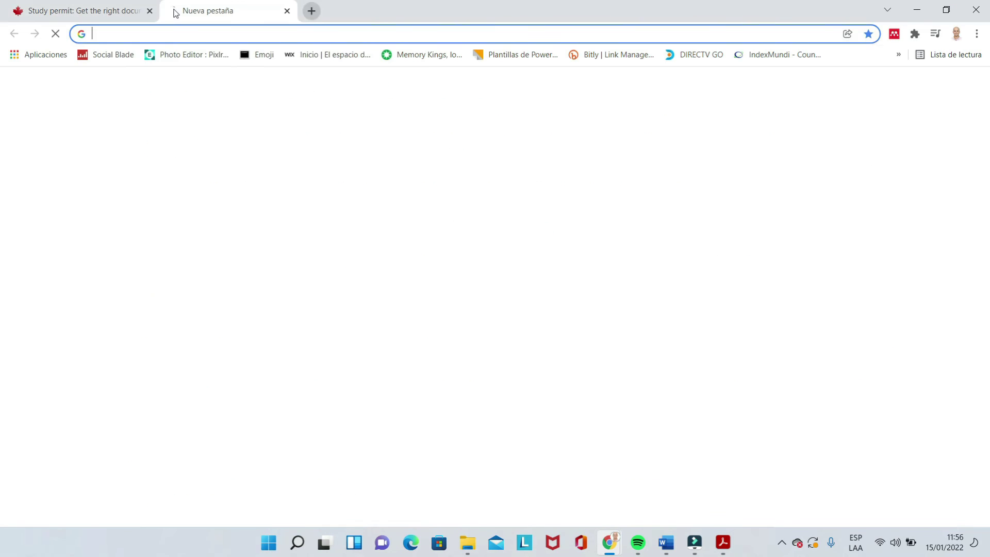
text(AMERICAN DO)
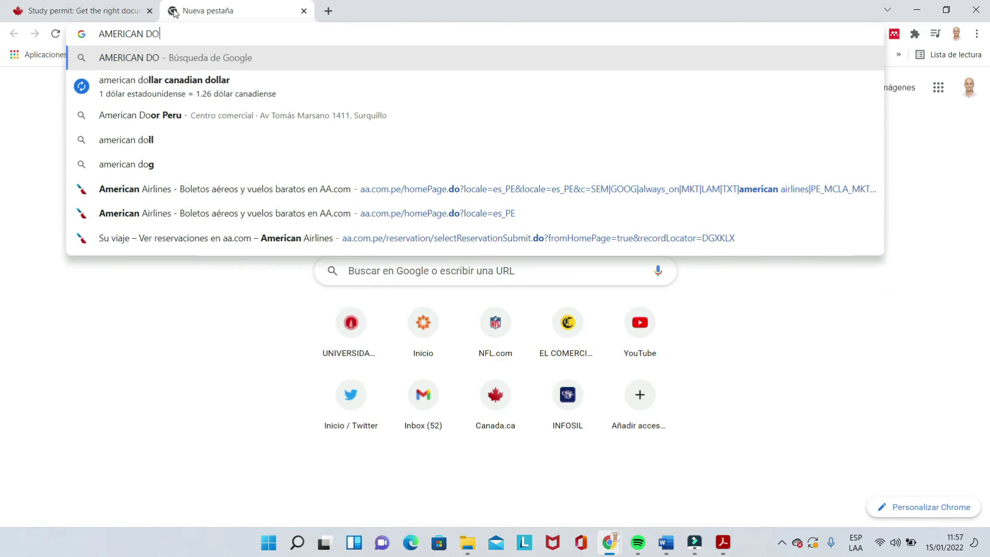
key(Down)
key(Return)
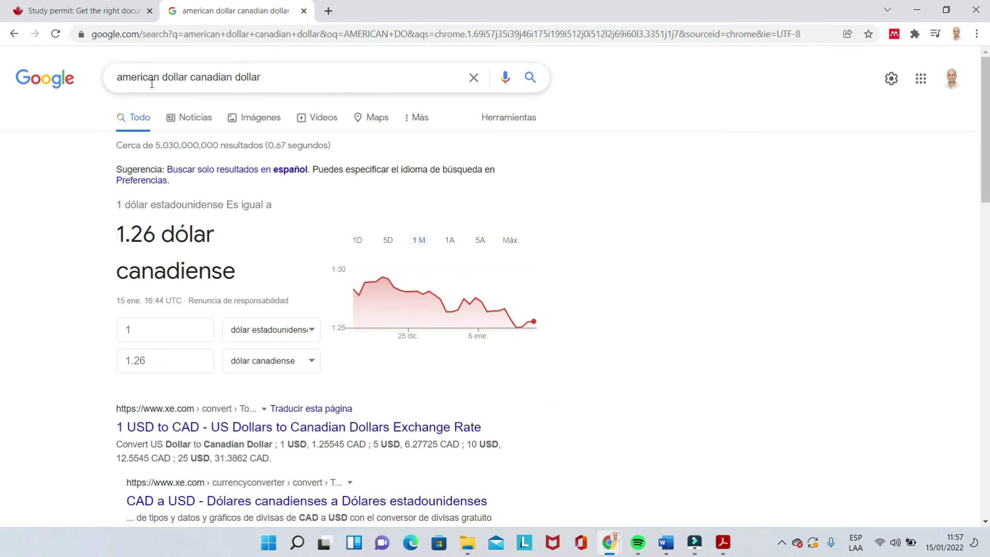
click(156, 331)
text(25000)
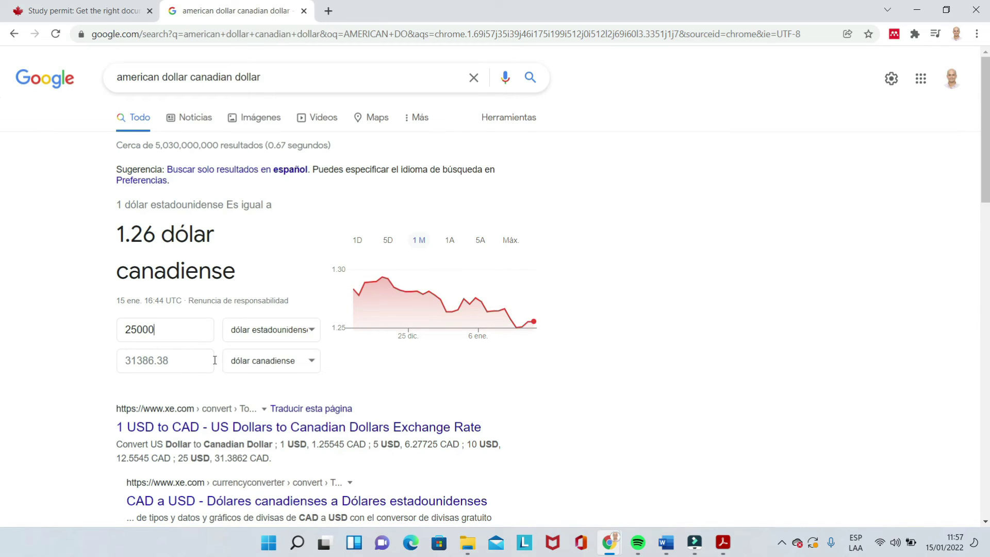
key(alt+Tab)
Step: Keep funds available at $45,000 and Myself as the payer of expenses in Canada
click(388, 311)
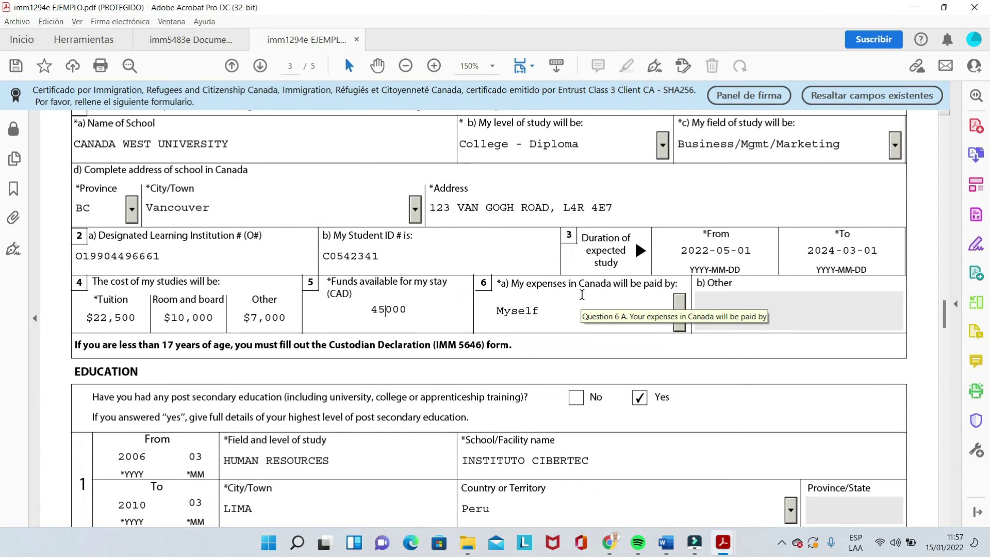
click(680, 307)
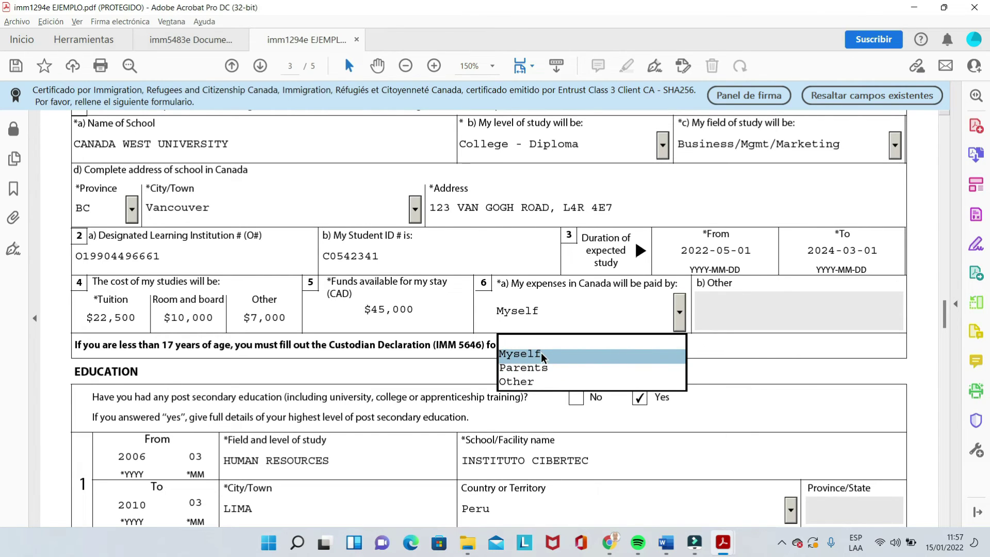
click(540, 353)
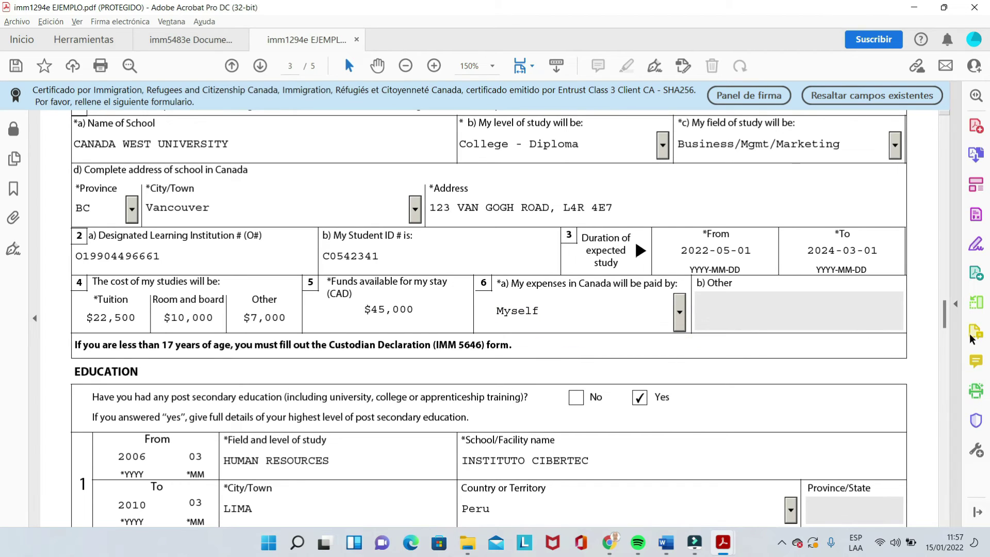
drag(946, 315, 946, 324)
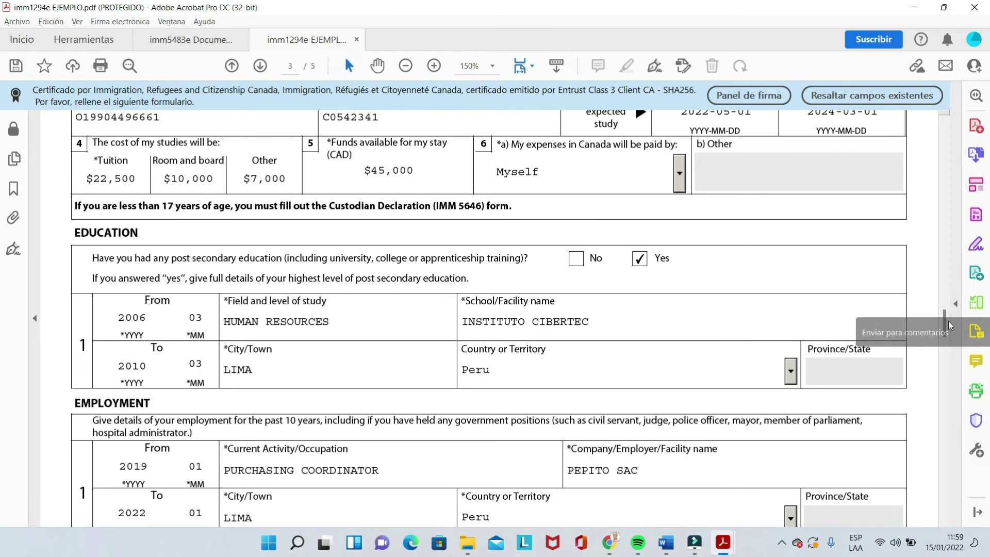
drag(948, 318, 948, 333)
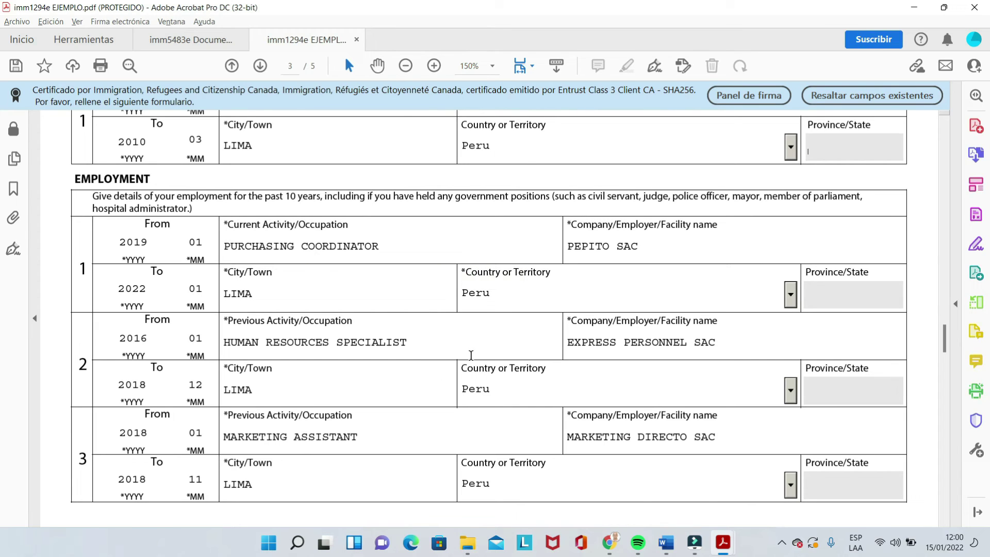
click(236, 243)
Step: Scroll to page 4's Background Information, with No marked for questions 1a through 3a
drag(945, 338, 942, 373)
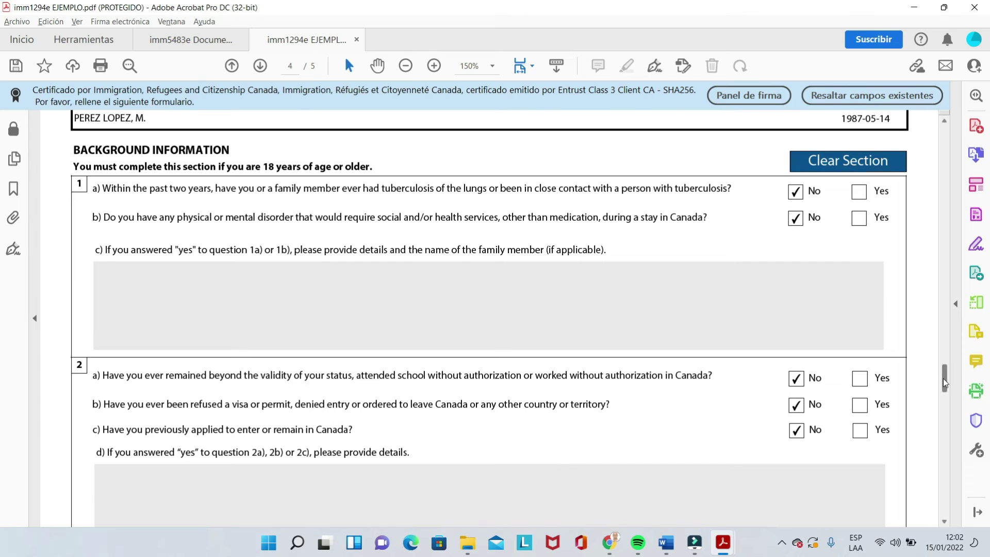
drag(945, 378, 945, 384)
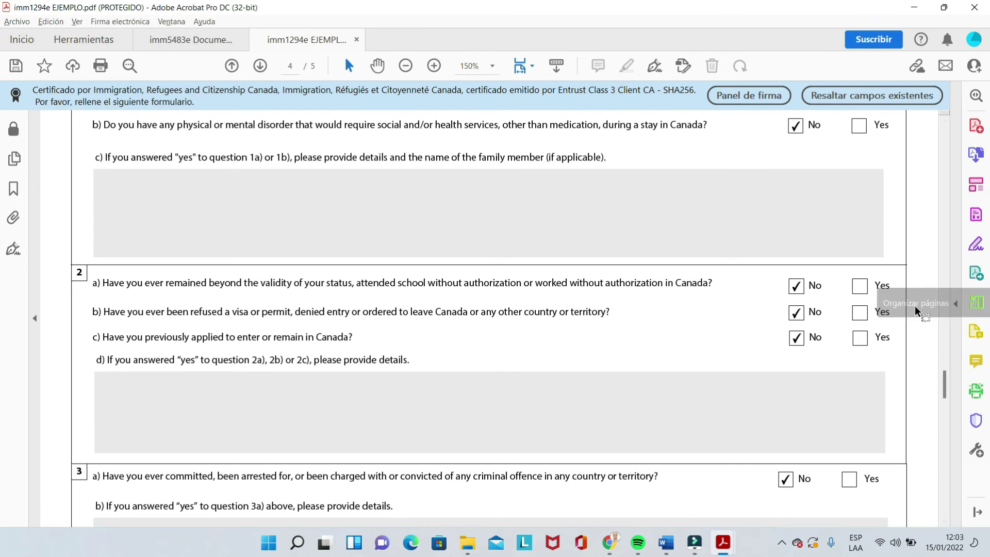
click(862, 314)
click(387, 403)
text(FDJFJFJFJFJFJFJFJ)
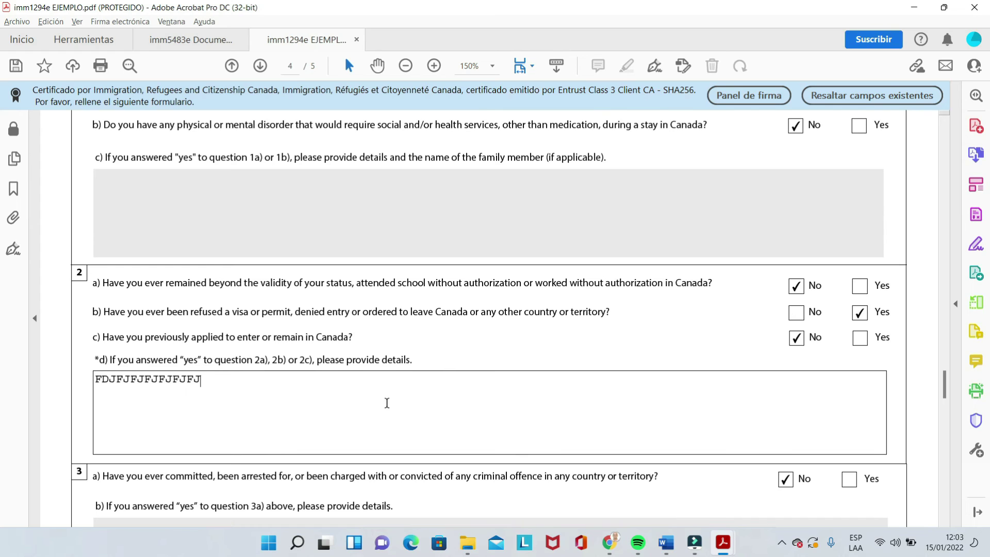
key(BackSpace)
key(BackSpace)
key(BackSpace)
key(BackSpace)
key(BackSpace)
key(BackSpace)
key(BackSpace)
key(BackSpace)
key(BackSpace)
key(BackSpace)
key(BackSpace)
key(BackSpace)
key(BackSpace)
key(BackSpace)
key(BackSpace)
key(BackSpace)
key(BackSpace)
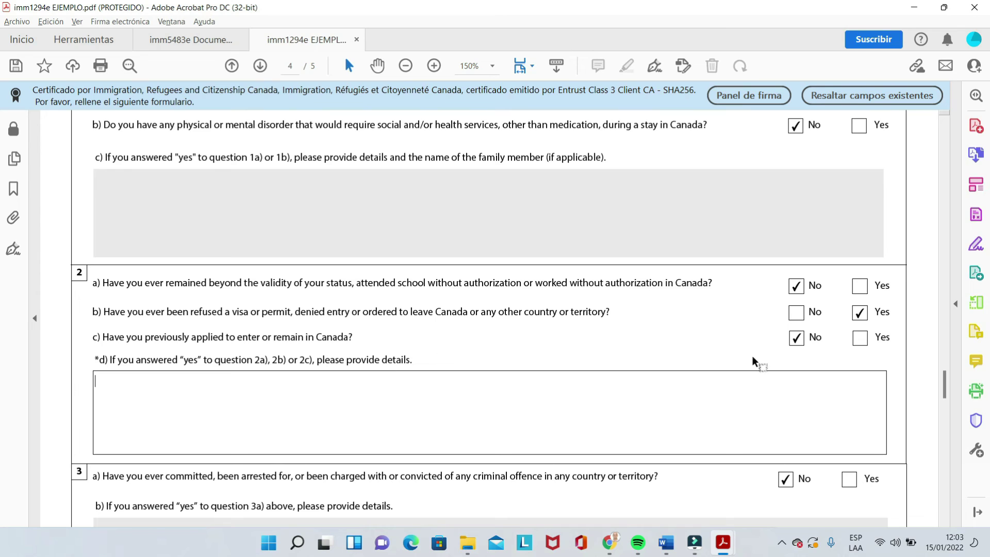
click(860, 313)
click(795, 313)
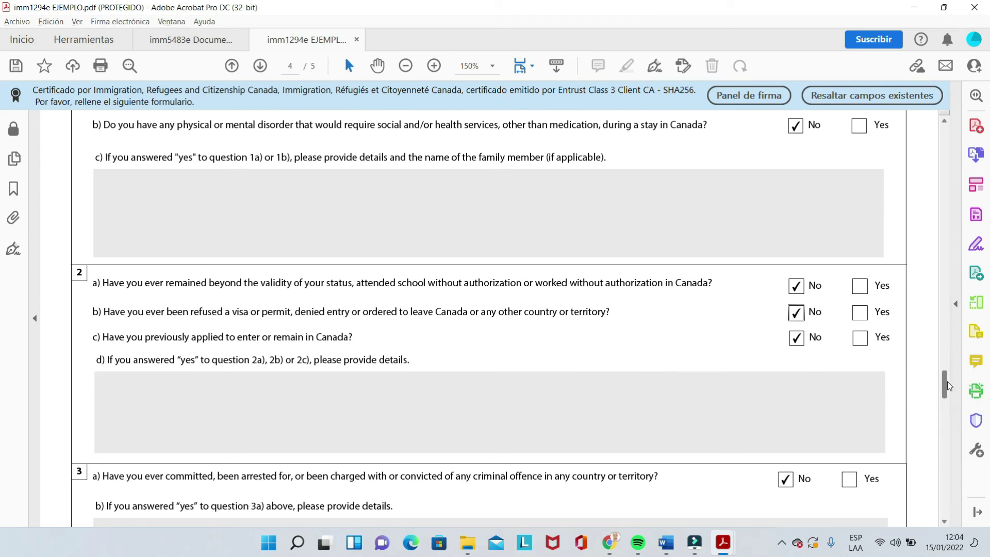
Step: Answer question 3a No, leaving its details box empty after testing it
drag(948, 382, 946, 394)
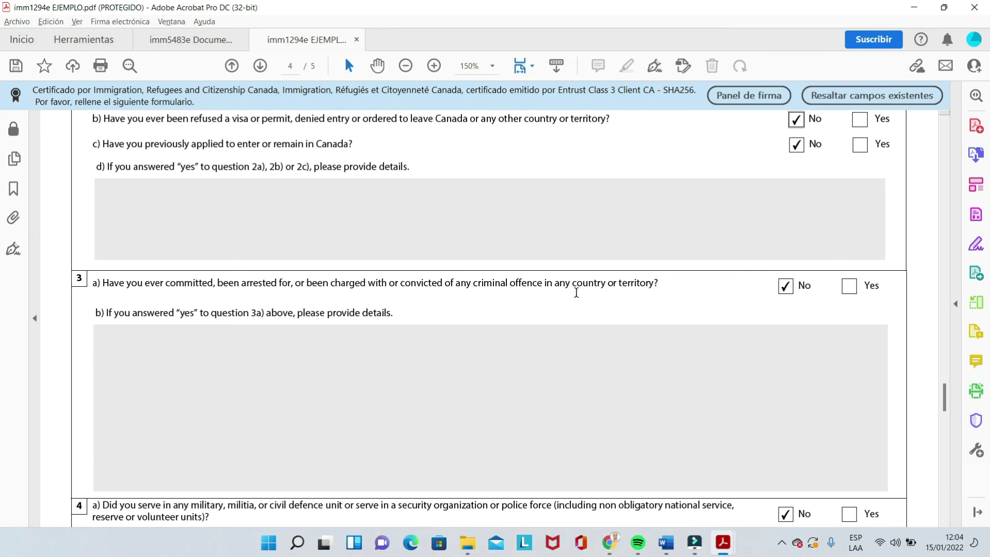
click(850, 286)
click(361, 366)
text(DJDJDJDJD)
key(BackSpace)
key(BackSpace)
key(BackSpace)
key(BackSpace)
key(BackSpace)
key(BackSpace)
key(BackSpace)
key(BackSpace)
key(BackSpace)
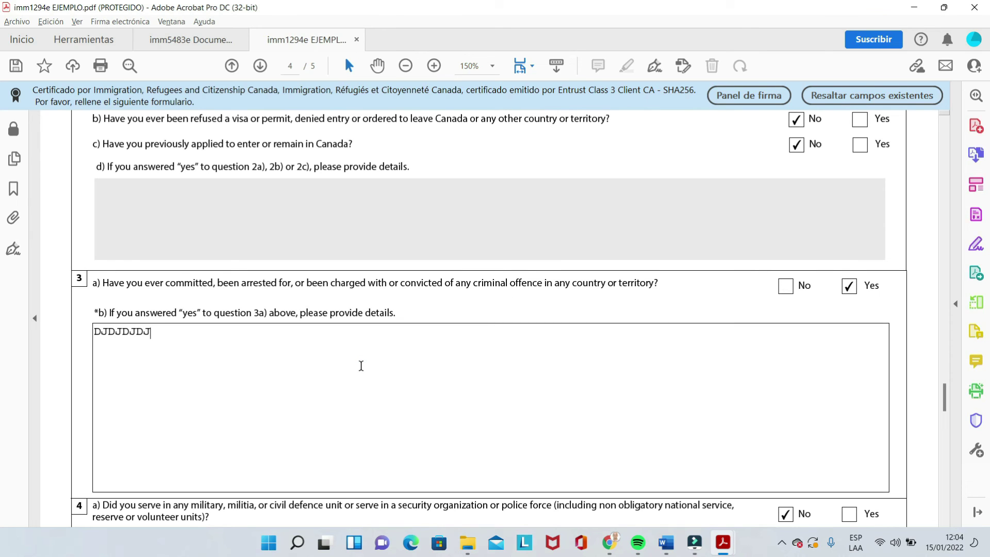
click(786, 286)
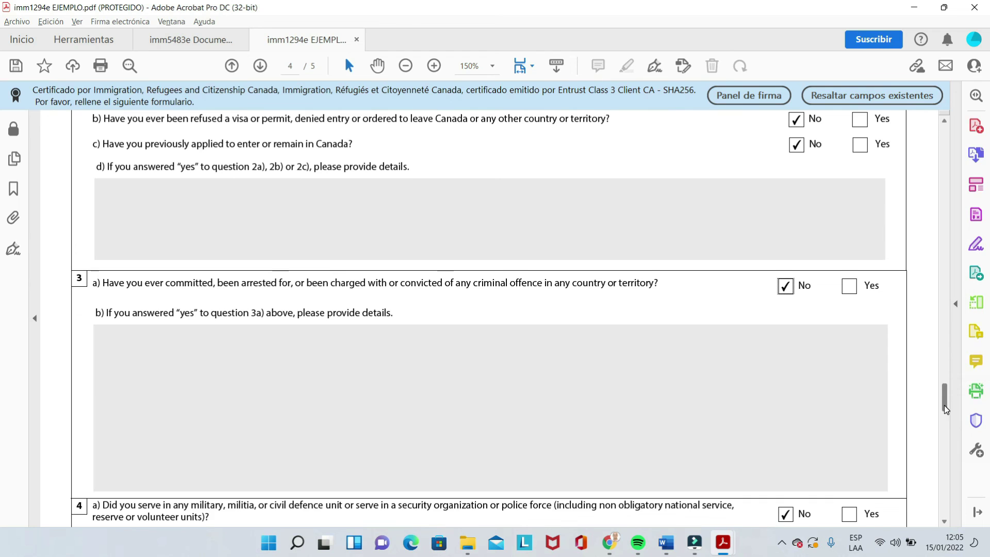
drag(945, 404, 949, 422)
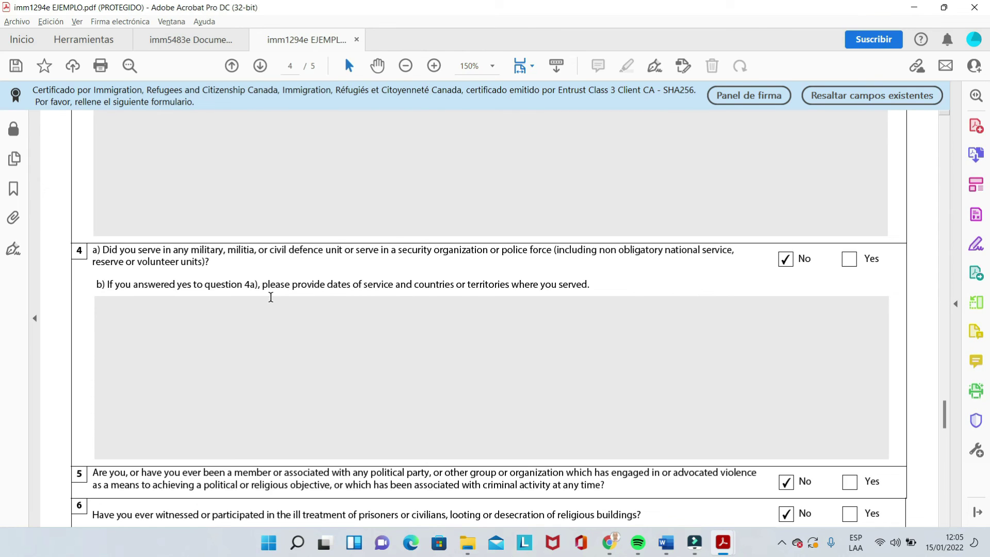
click(849, 259)
click(507, 359)
text(DKDFKDKDFK)
key(BackSpace)
key(BackSpace)
key(BackSpace)
key(BackSpace)
key(BackSpace)
key(BackSpace)
key(BackSpace)
key(BackSpace)
key(BackSpace)
key(BackSpace)
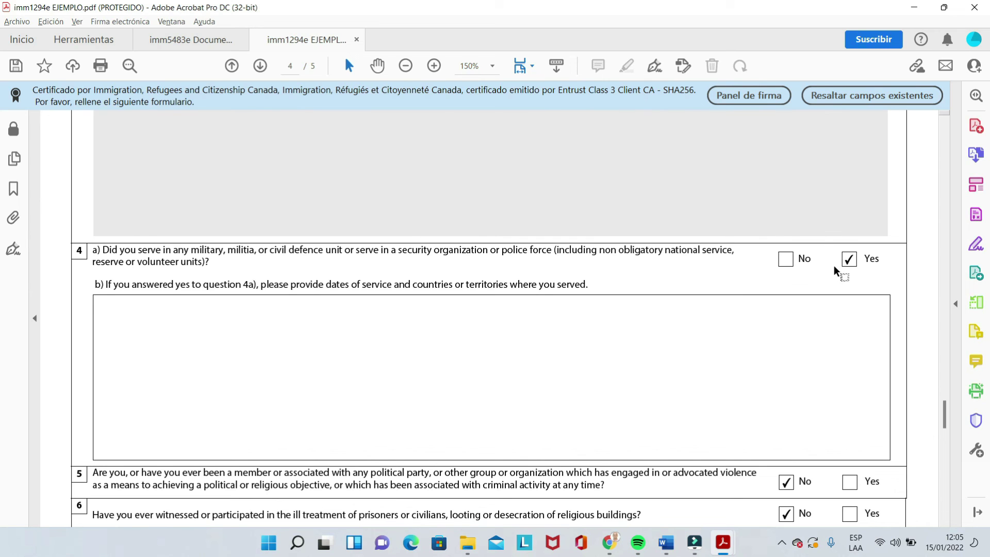
click(779, 264)
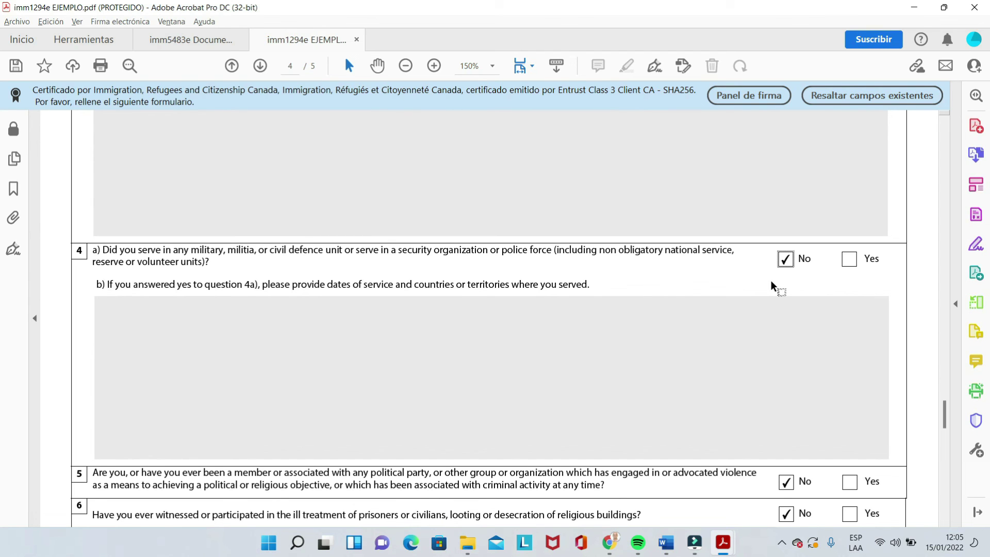
Step: Scroll to page 5's Signature section: consent Yes, signature filled, dated 2022-01-15
scroll(946, 410, down, 1)
drag(946, 411, 946, 420)
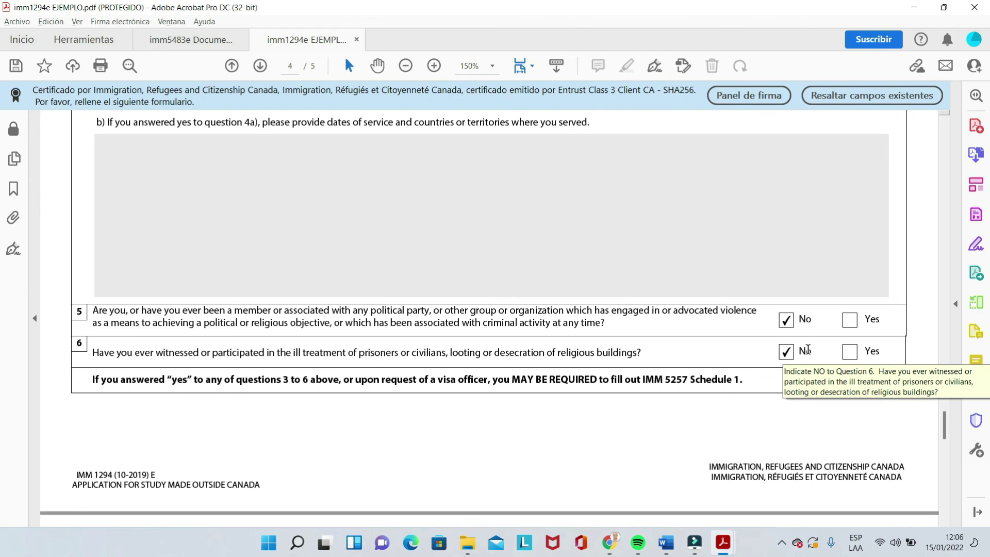
drag(946, 421, 949, 450)
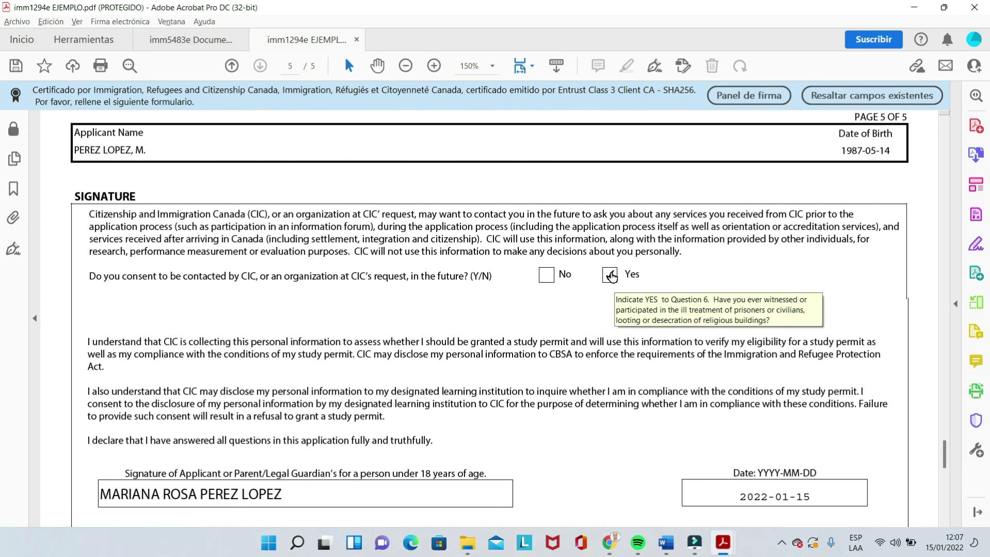
drag(946, 452, 951, 461)
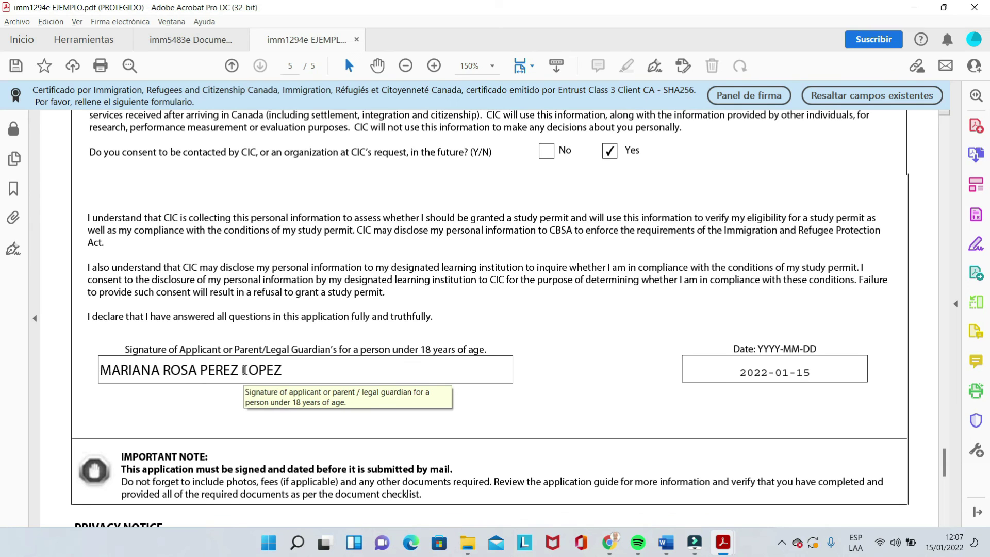
triple_click(244, 370)
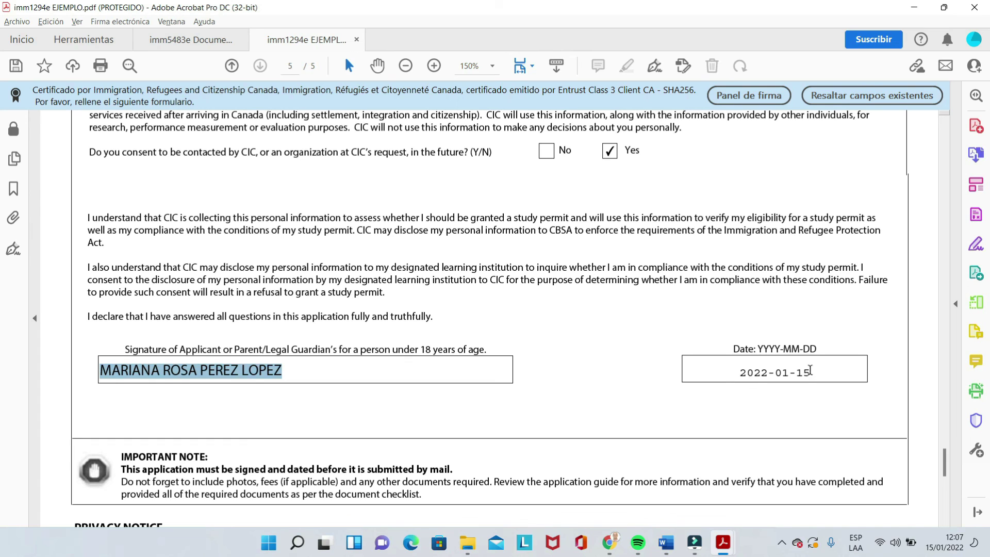
click(751, 369)
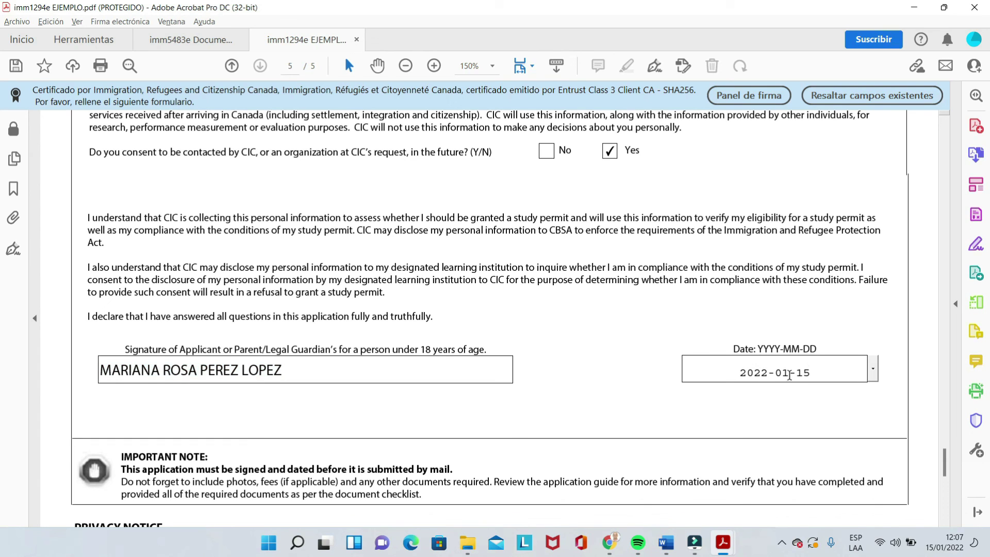
click(873, 369)
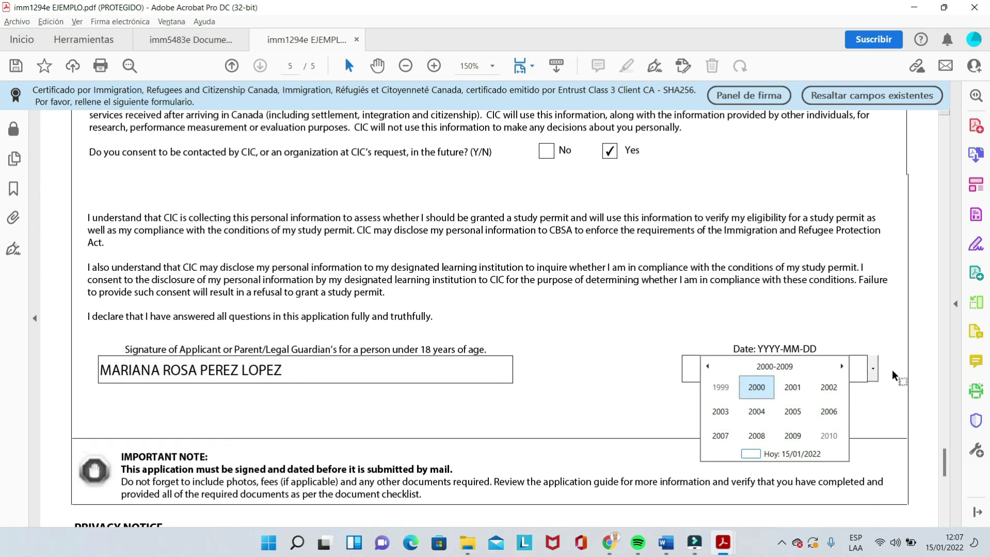
click(894, 371)
drag(949, 459, 950, 487)
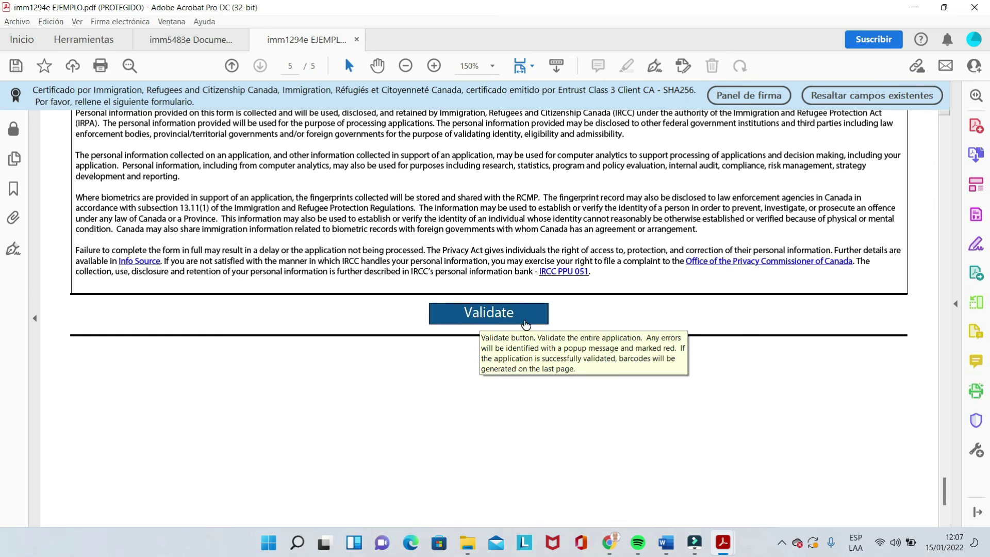
Step: Scroll back to the top of page 1, where the Office Use Only box reads Validated
drag(948, 484, 946, 486)
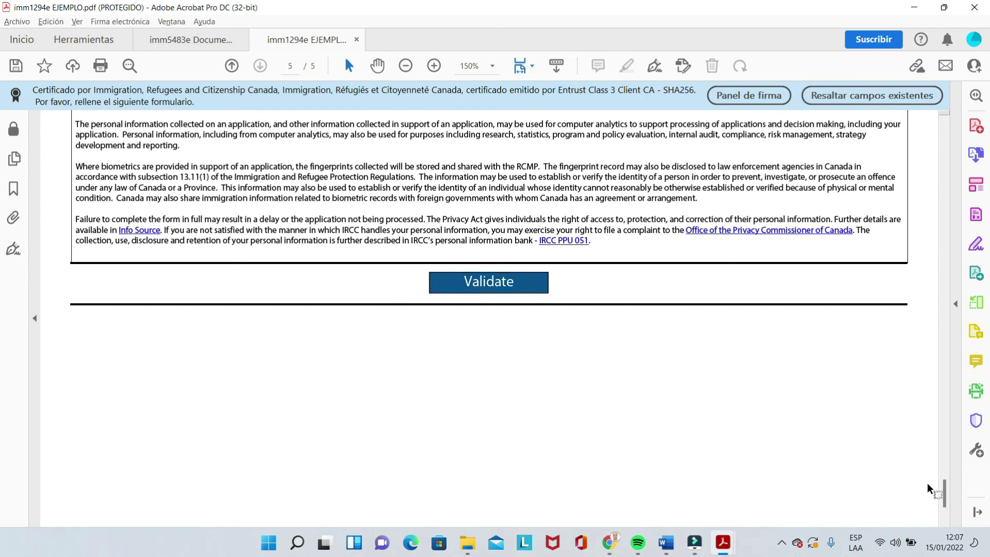
drag(943, 491, 939, 135)
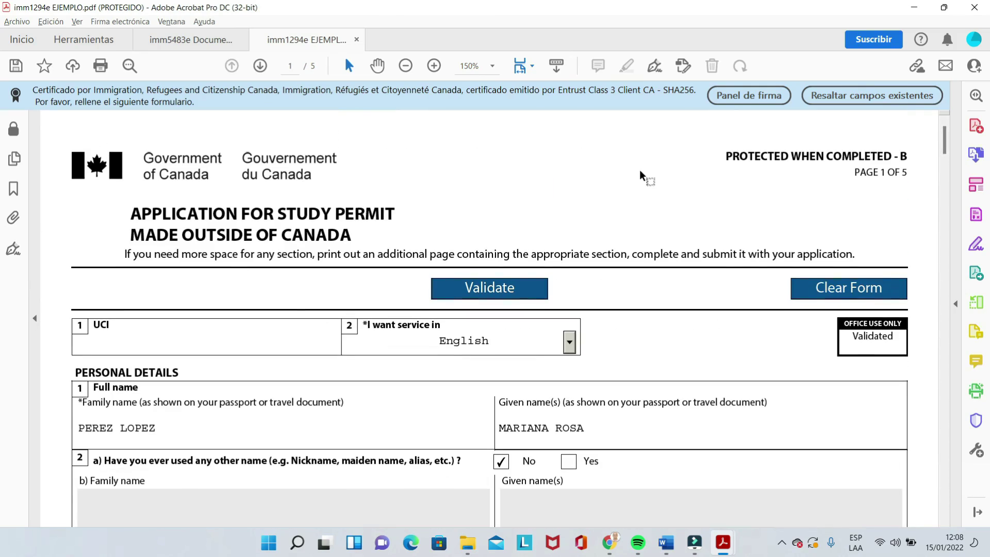